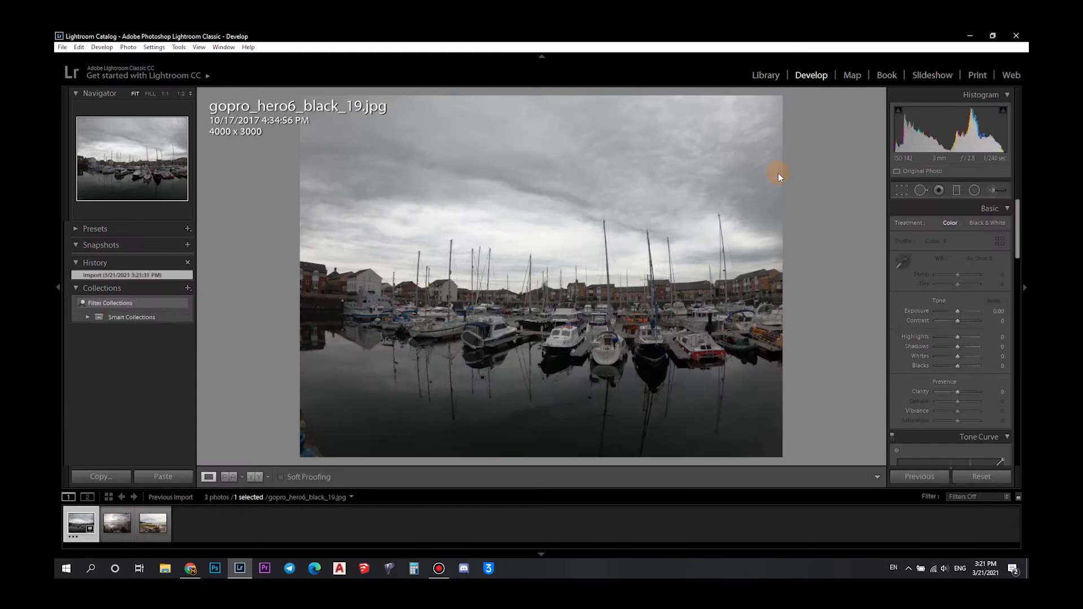
Select the harbour photo gopro_hero6_black_19.jpg and straighten it automatically with the Crop & Straighten tool.
{"action": "left_click", "coordinate": [152, 528]}
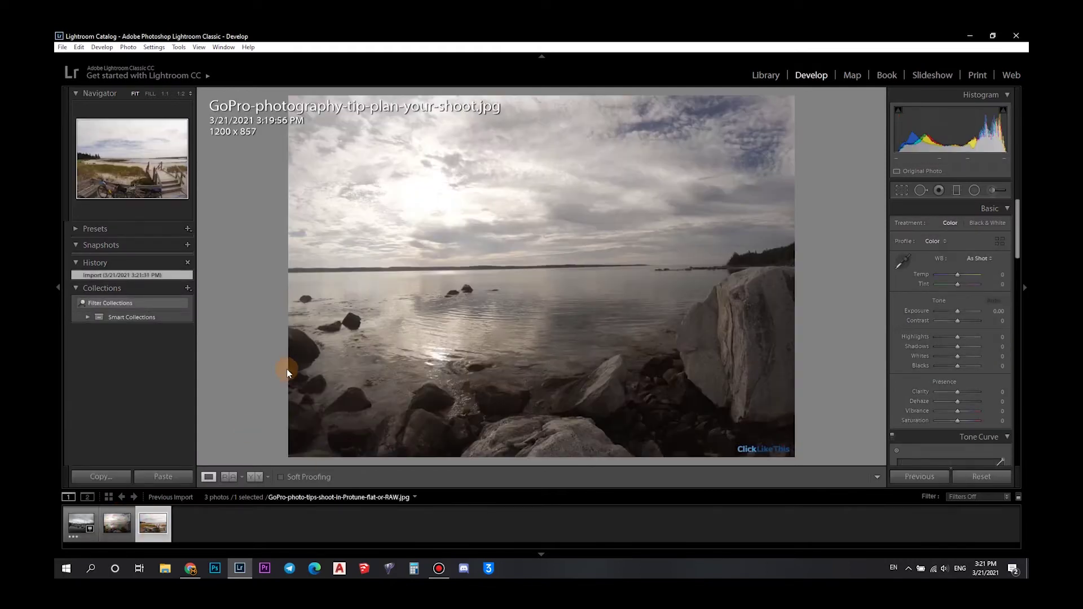
{"action": "left_click", "coordinate": [81, 524]}
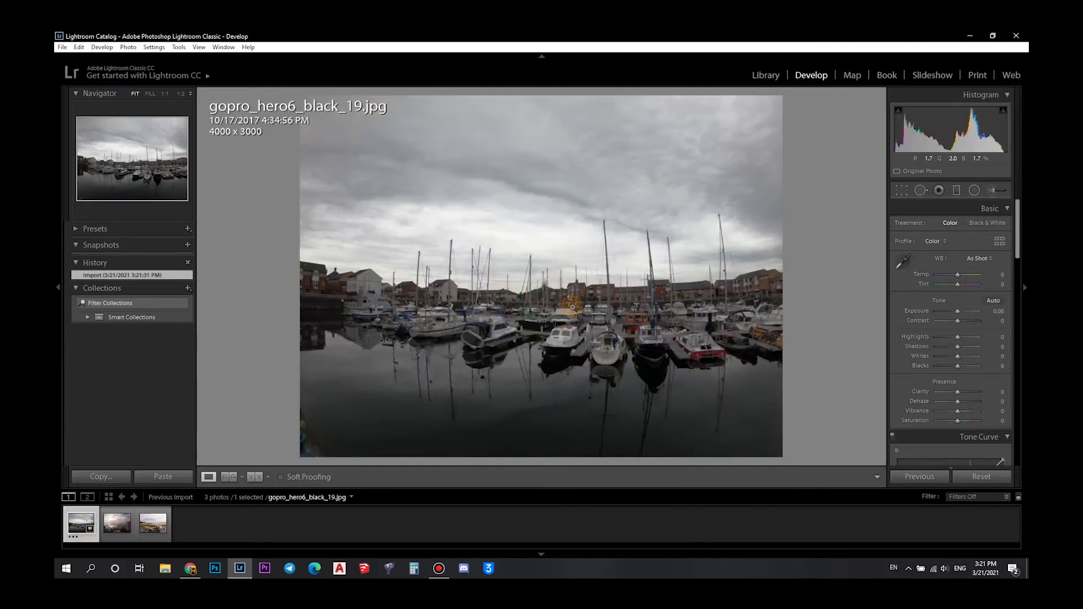
{"action": "left_click", "coordinate": [565, 347]}
{"action": "left_click_drag", "start_coordinate": [584, 308], "coordinate": [561, 305]}
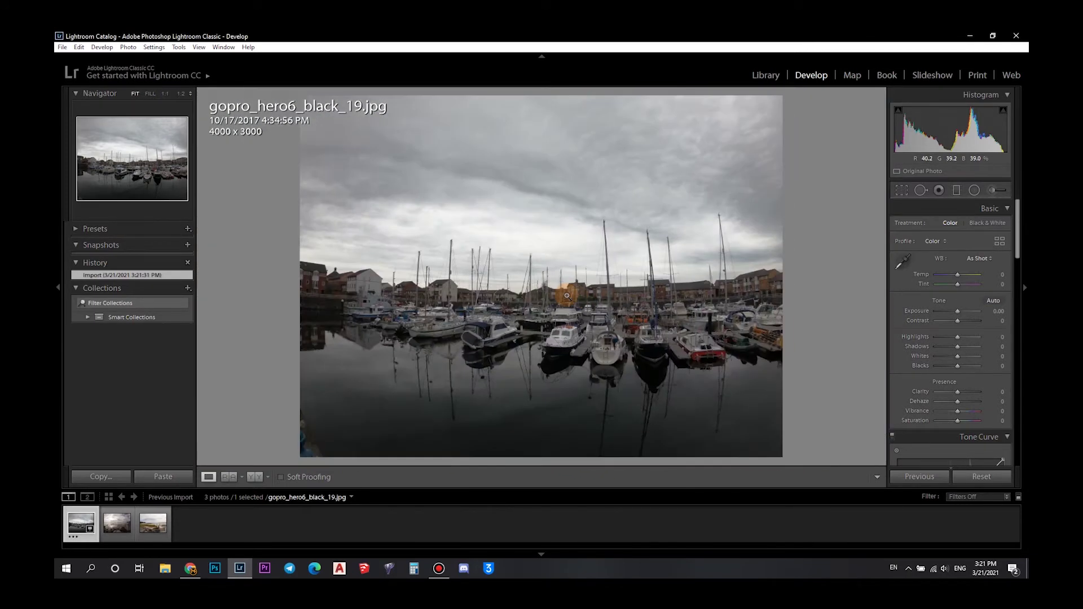
{"action": "key", "text": "r"}
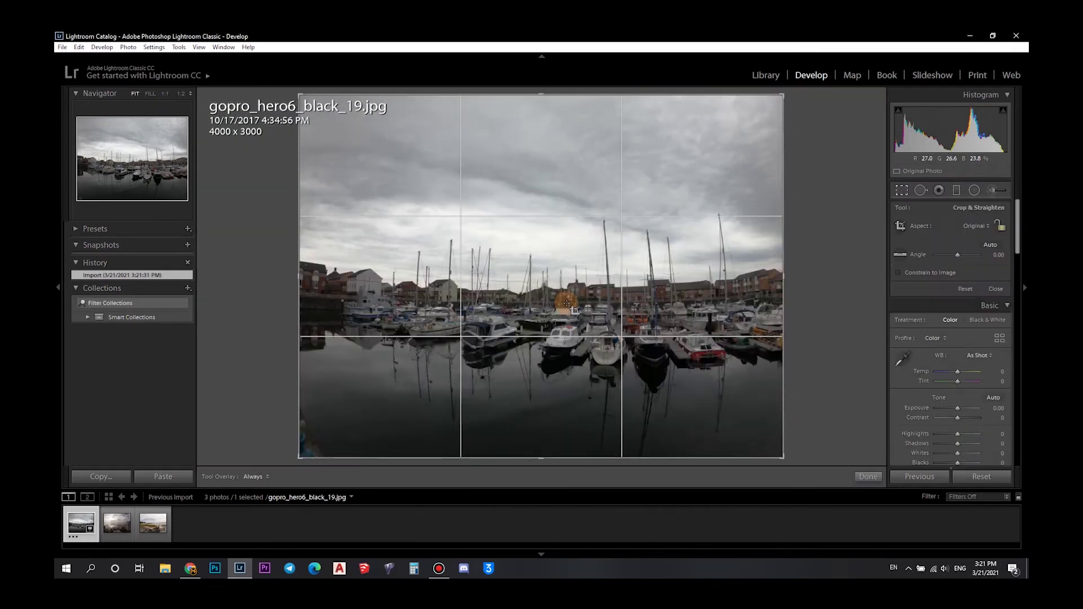
{"action": "left_click", "coordinate": [990, 246]}
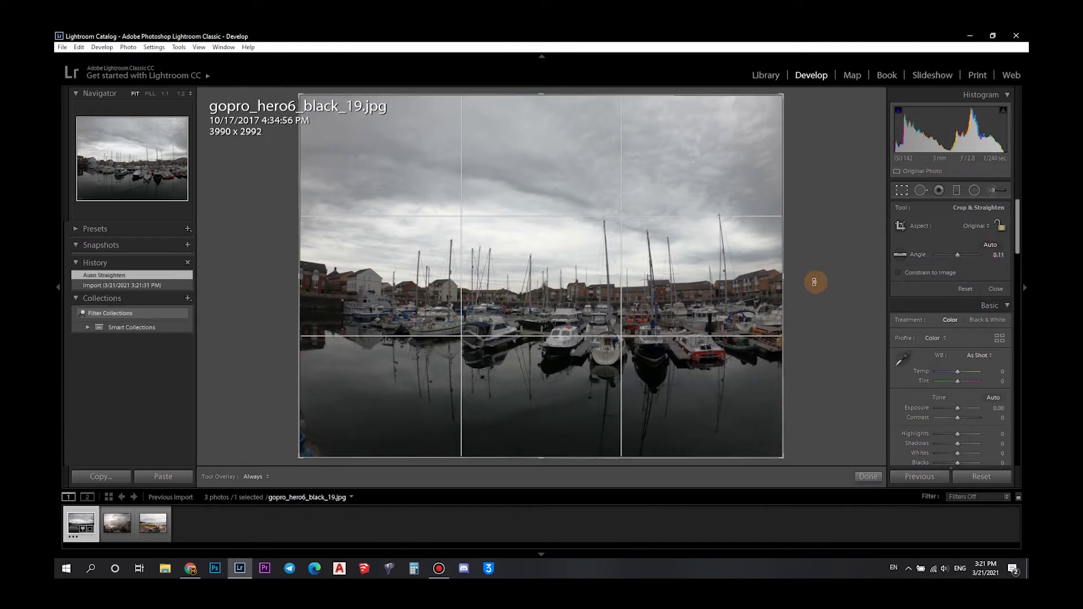
{"action": "left_click", "coordinate": [867, 476]}
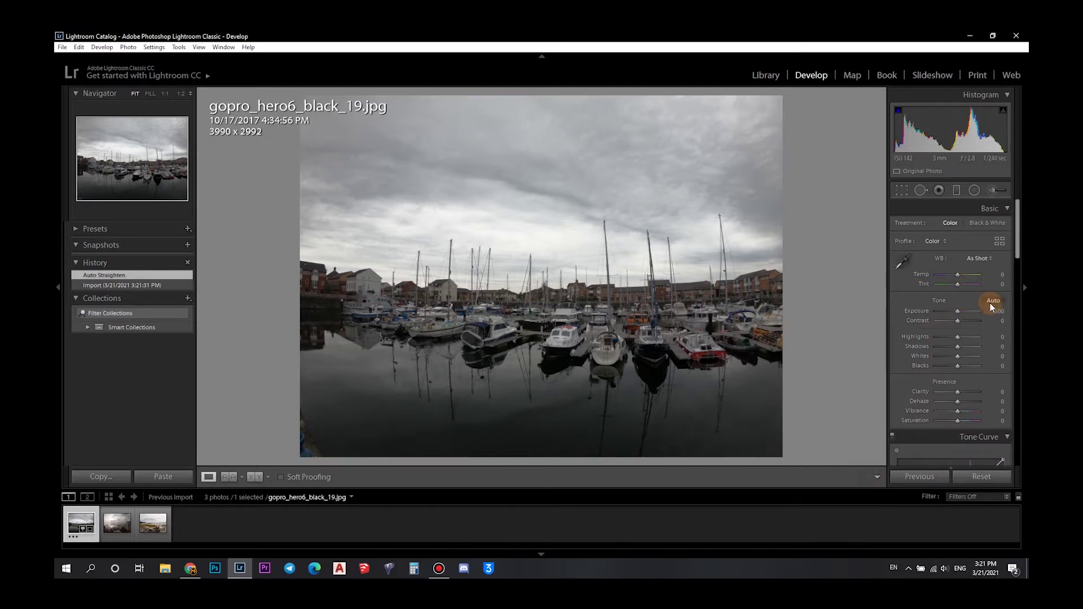
Apply automatic tone settings to the photo and show it in a side-by-side before and after comparison.
{"action": "left_click", "coordinate": [992, 301]}
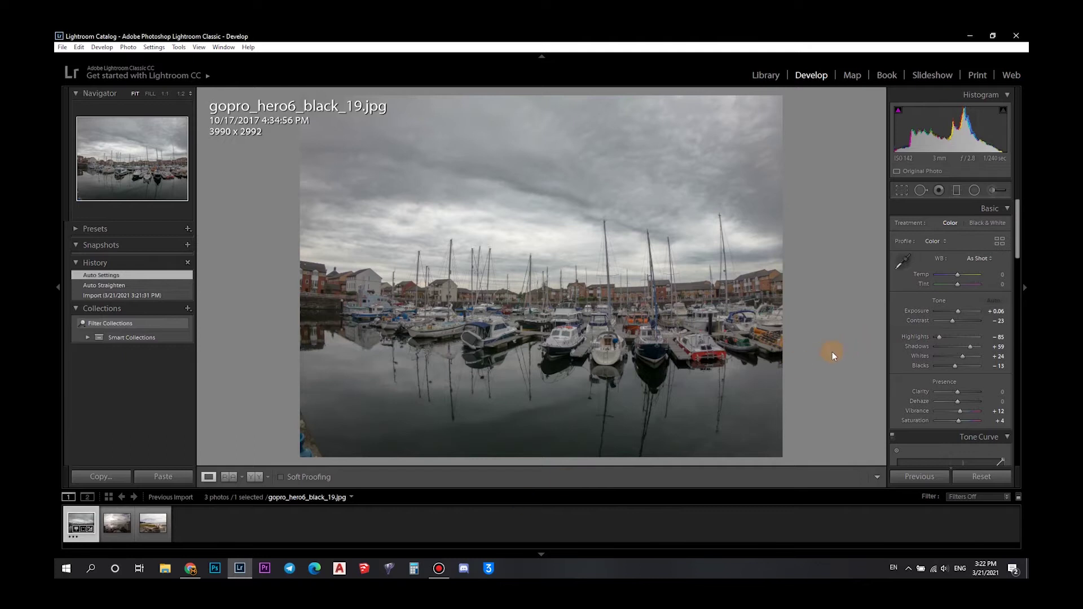
{"action": "left_click", "coordinate": [618, 319]}
{"action": "left_click", "coordinate": [620, 308]}
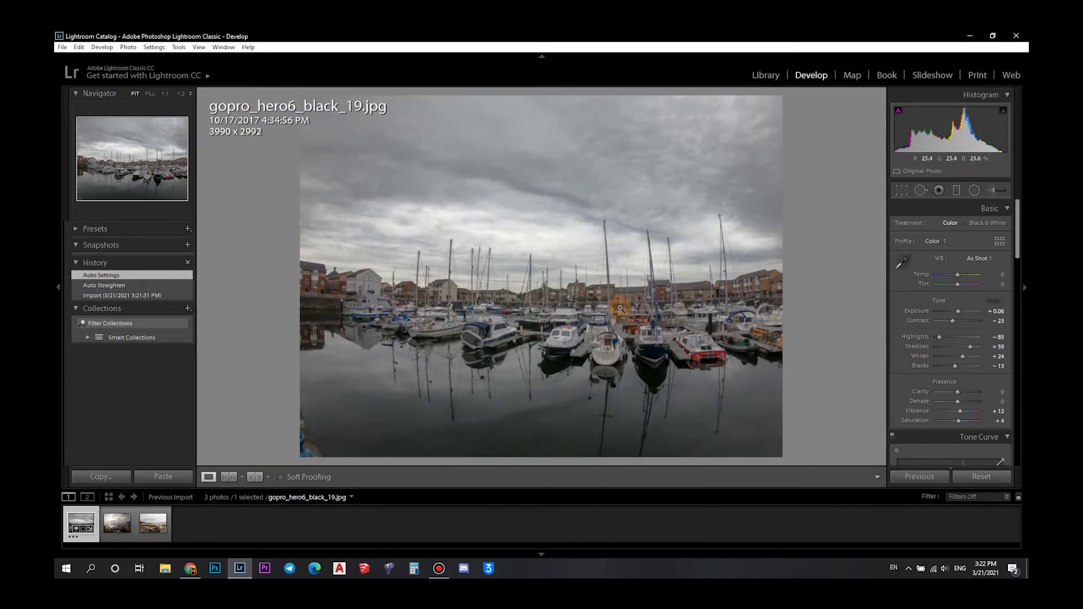
{"action": "key", "text": "y"}
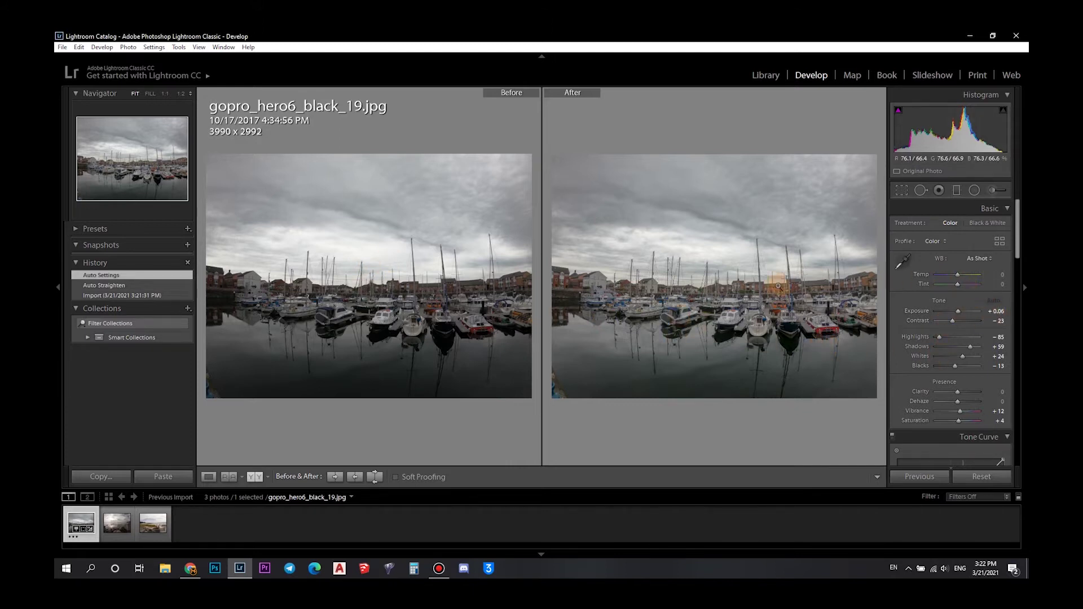
Set temperature to +5, exposure to +0.56, contrast to +24, highlights to -100 and shadows to +38, then inspect the boats up close.
{"action": "left_click", "coordinate": [1002, 275]}
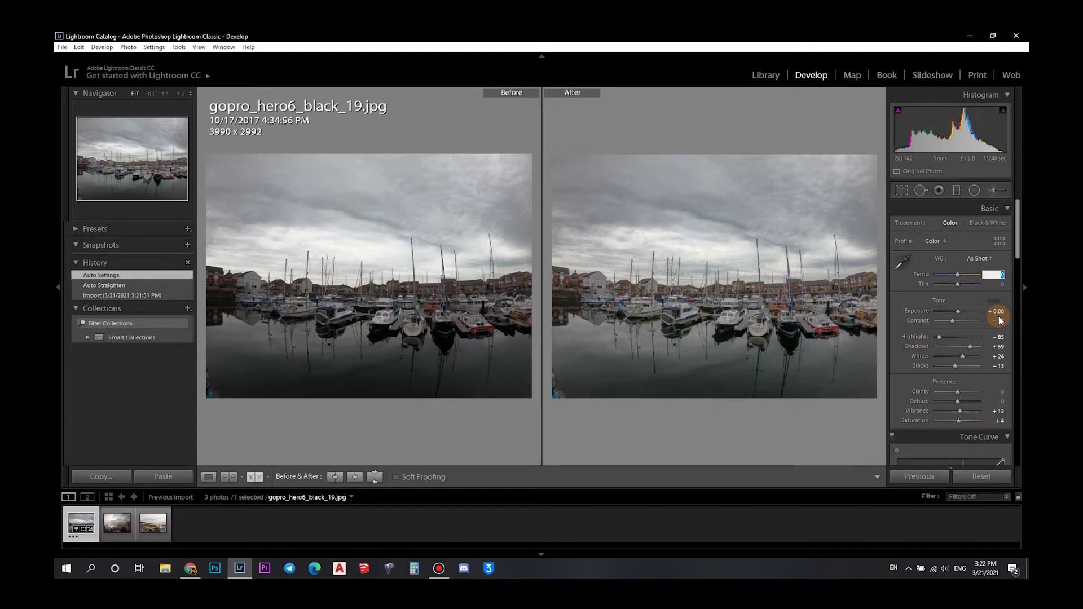
{"action": "type", "text": "5"}
{"action": "key", "text": "Return"}
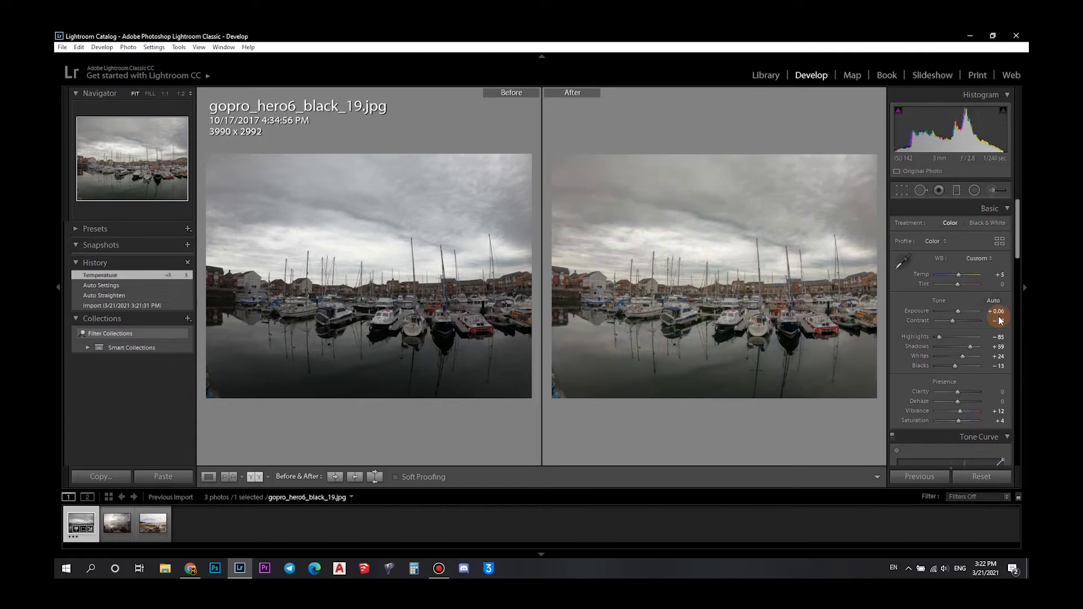
{"action": "left_click_drag", "start_coordinate": [958, 311], "coordinate": [964, 347]}
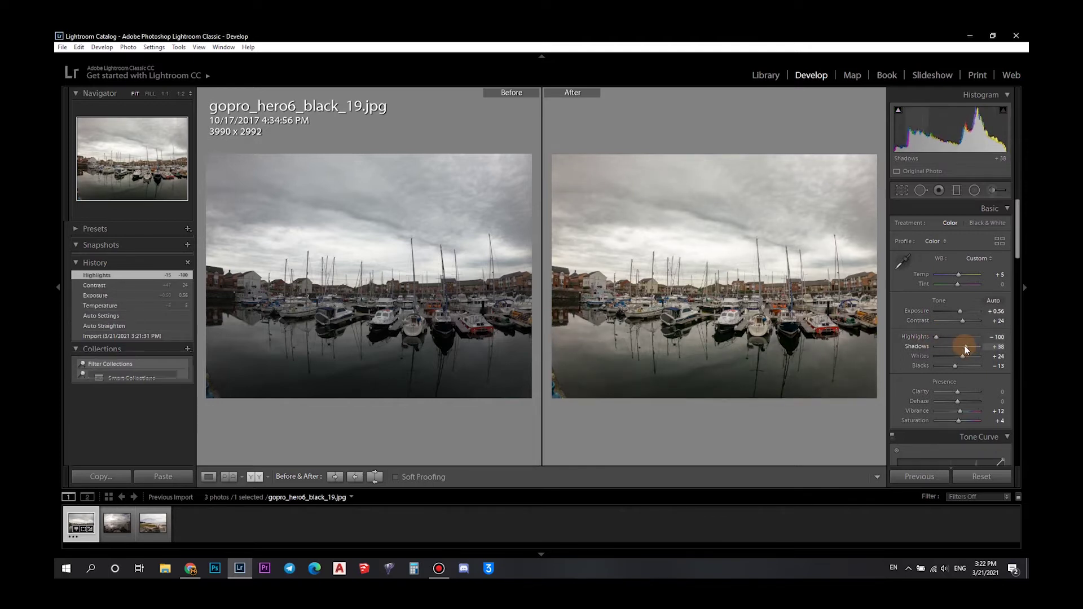
{"action": "left_click", "coordinate": [732, 312]}
{"action": "left_click_drag", "start_coordinate": [733, 312], "coordinate": [614, 326]}
{"action": "left_click_drag", "start_coordinate": [790, 358], "coordinate": [616, 331]}
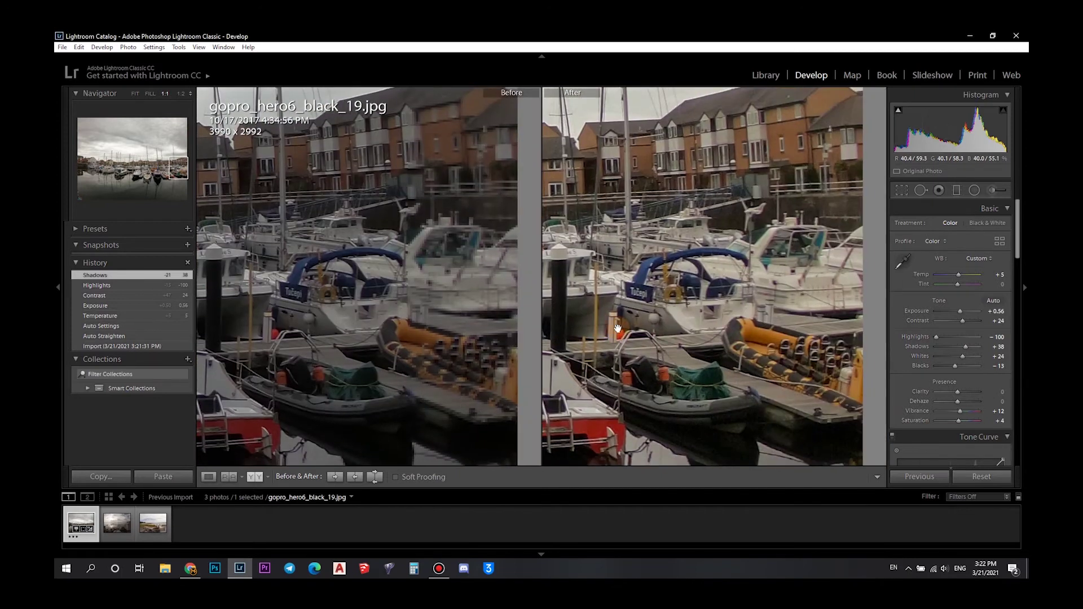
{"action": "left_click_drag", "start_coordinate": [776, 392], "coordinate": [679, 351]}
{"action": "left_click", "coordinate": [683, 335]}
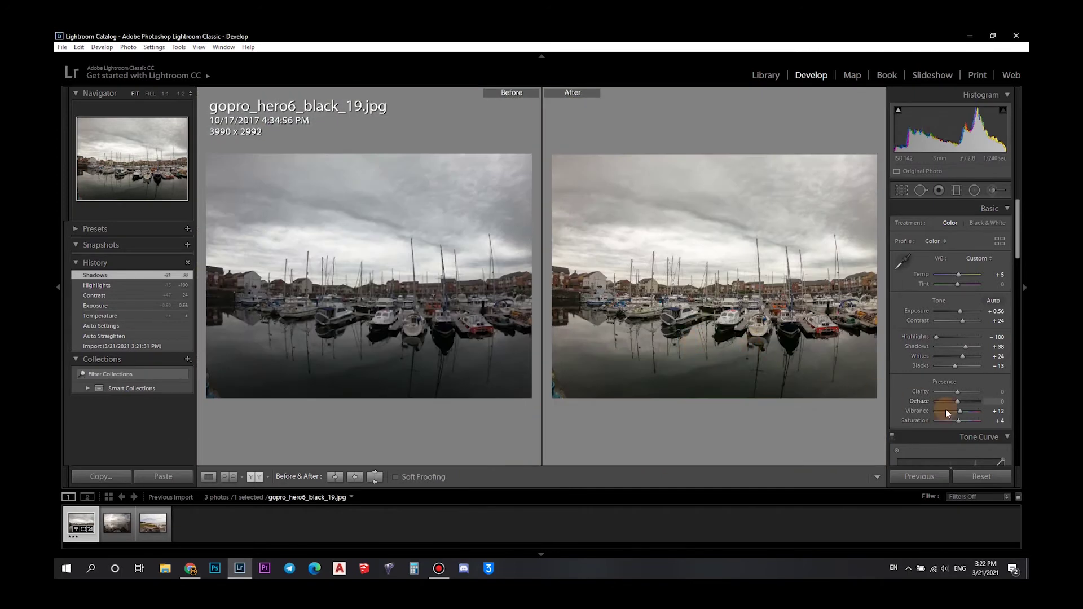
Set blacks to +10, clarity to +36, dehaze to +14 and saturation to +31, and inspect the boats at 1:1.
{"action": "left_click_drag", "start_coordinate": [957, 393], "coordinate": [964, 422]}
{"action": "left_click", "coordinate": [736, 294]}
{"action": "left_click_drag", "start_coordinate": [737, 294], "coordinate": [567, 309]}
{"action": "left_click_drag", "start_coordinate": [789, 309], "coordinate": [720, 308]}
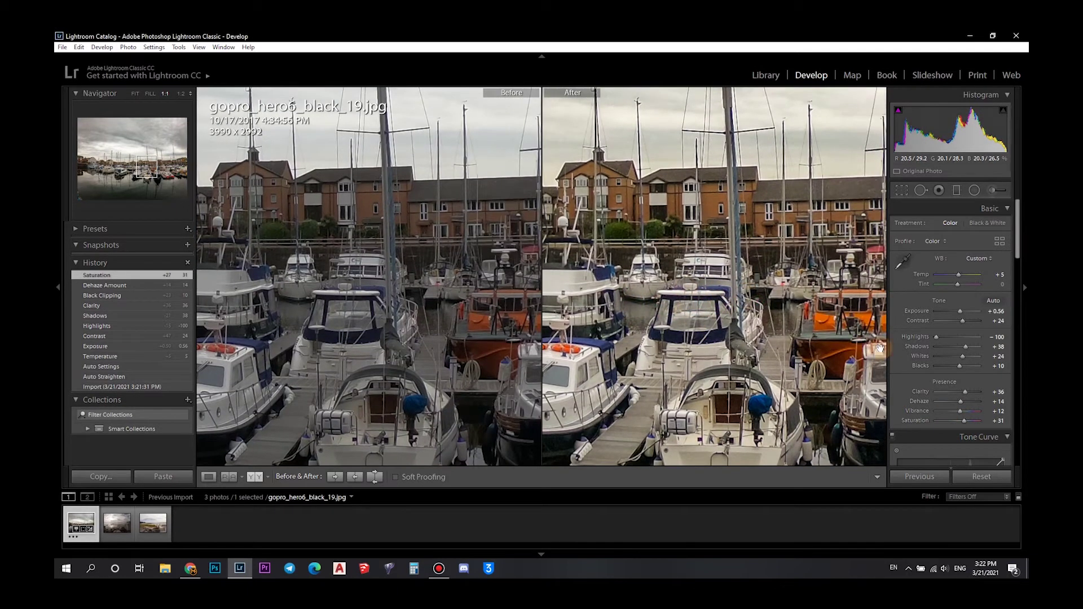
Set the sharpening amount to 50 and luminance noise reduction to 11, checking the sky around the masts.
{"action": "scroll", "coordinate": [915, 444], "scroll_direction": "down", "scroll_amount": 10}
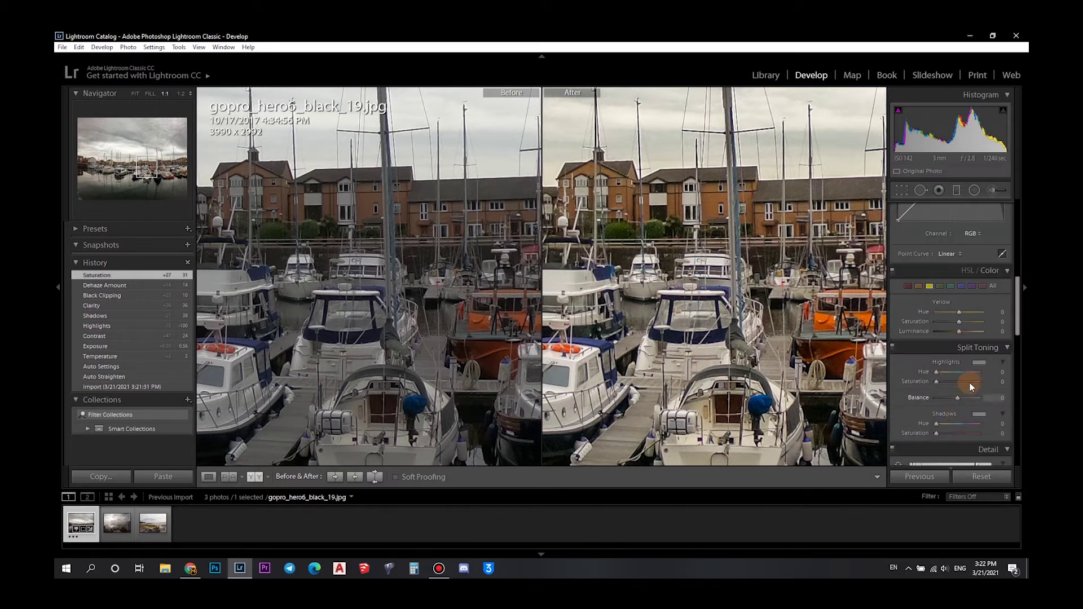
{"action": "scroll", "coordinate": [969, 382], "scroll_direction": "down", "scroll_amount": 5}
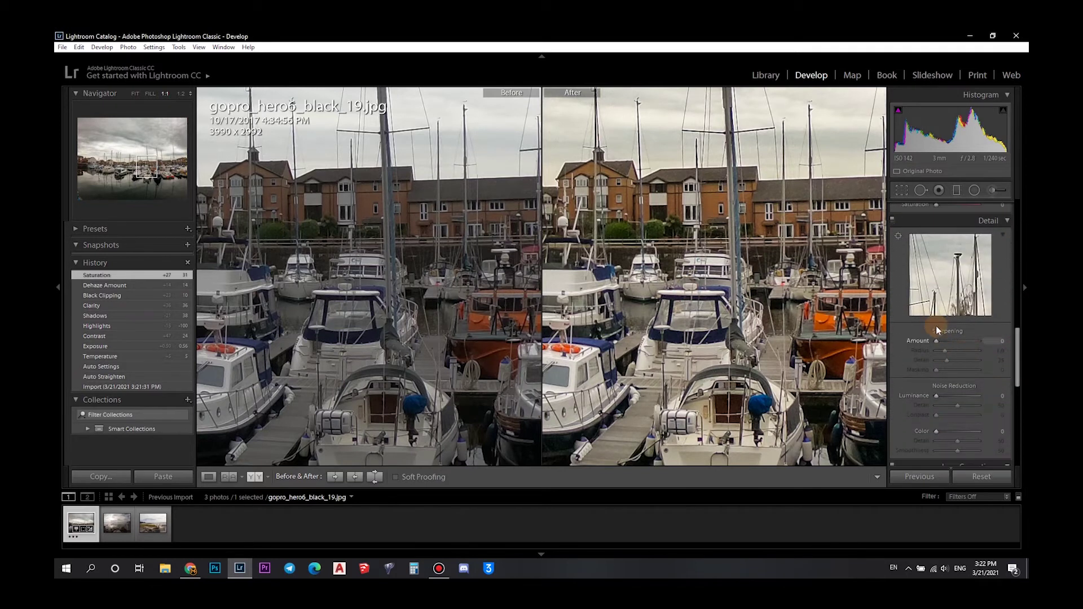
{"action": "left_click_drag", "start_coordinate": [935, 338], "coordinate": [950, 342]}
{"action": "left_click_drag", "start_coordinate": [733, 90], "coordinate": [694, 266]}
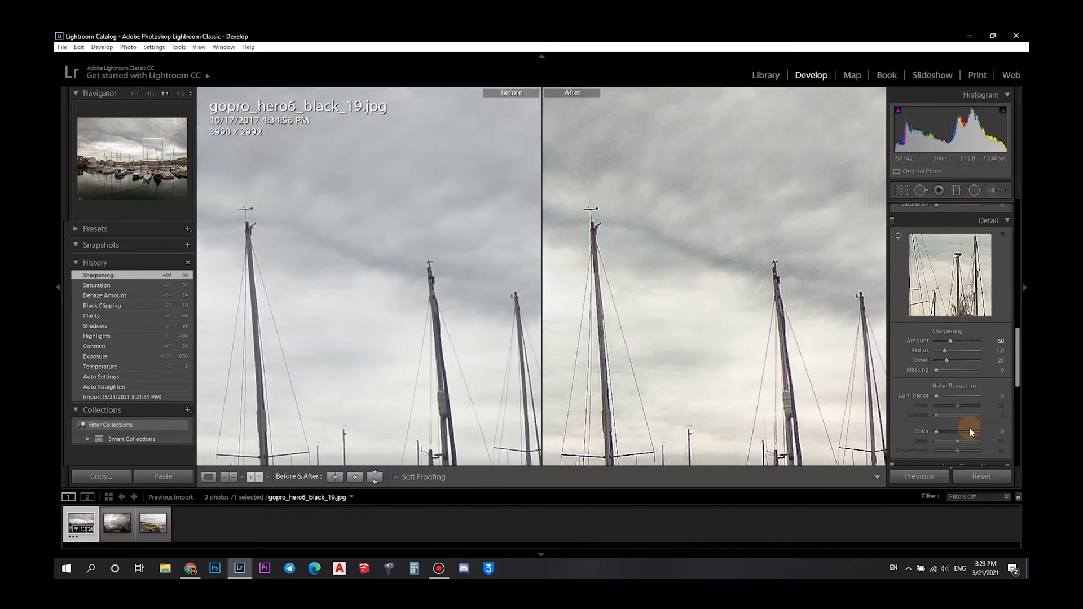
{"action": "left_click_drag", "start_coordinate": [935, 396], "coordinate": [940, 401]}
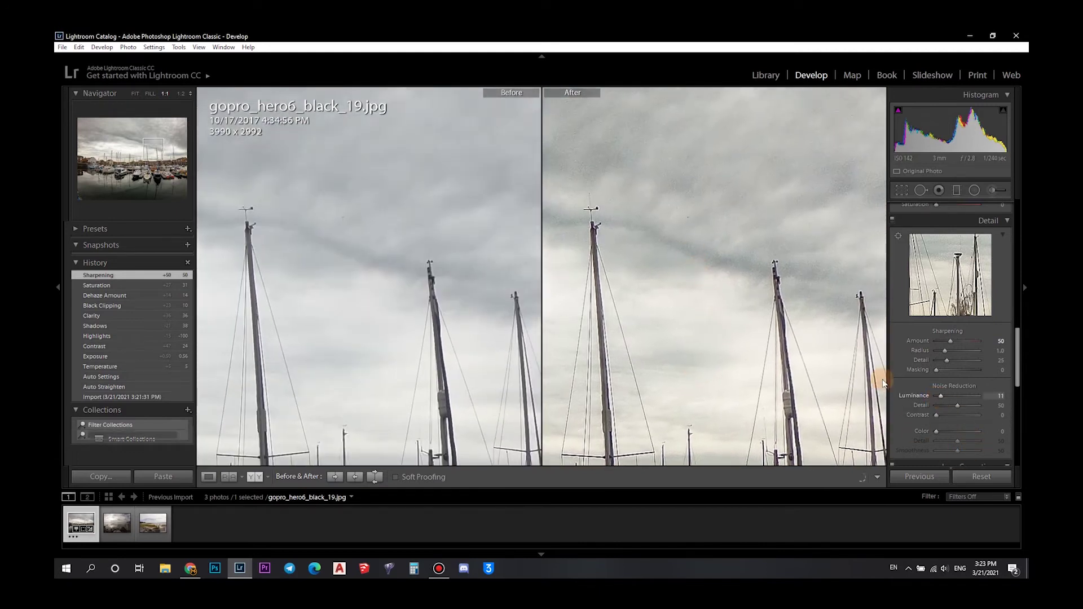
{"action": "left_click", "coordinate": [715, 235]}
{"action": "left_click_drag", "start_coordinate": [714, 235], "coordinate": [750, 326]}
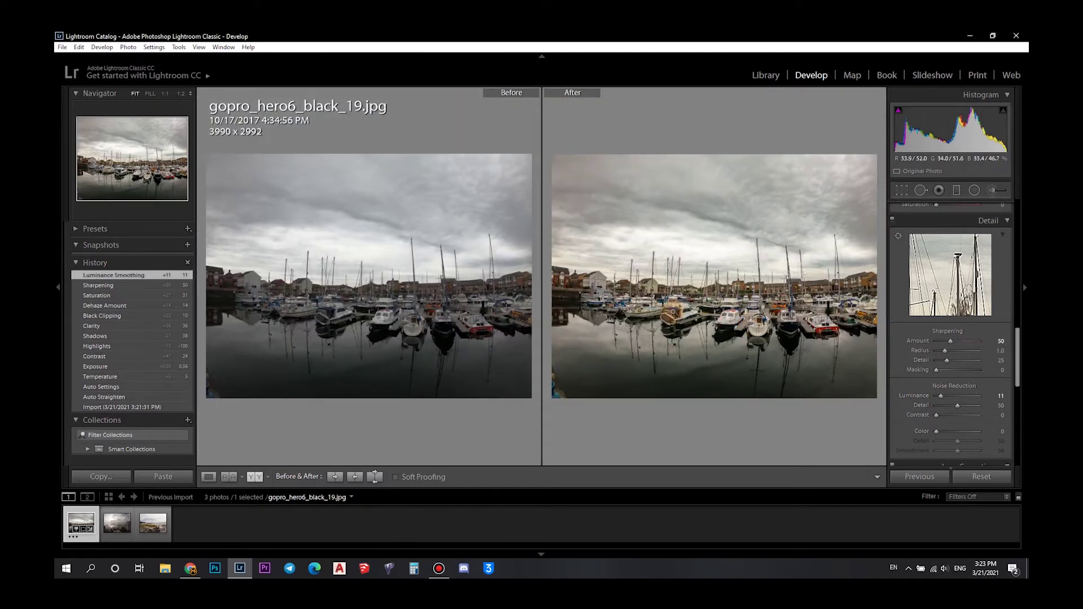
Refine the basic adjustments with tint at +5, temperature at +7 and exposure at +1.06.
{"action": "left_click_drag", "start_coordinate": [1017, 380], "coordinate": [1007, 234]}
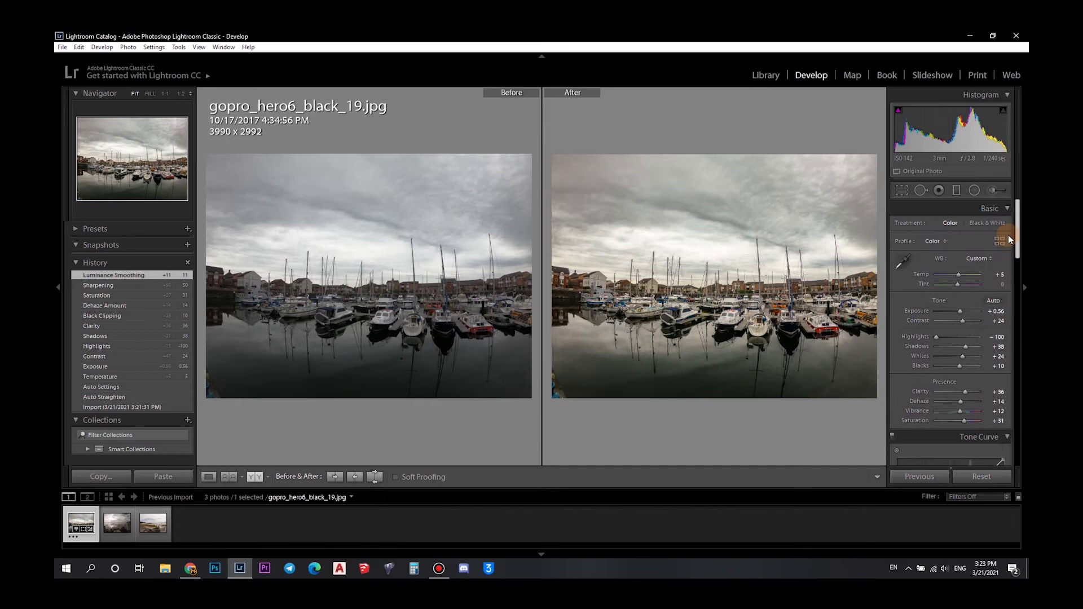
{"action": "left_click_drag", "start_coordinate": [958, 284], "coordinate": [959, 283]}
{"action": "left_click", "coordinate": [958, 275]}
{"action": "left_click", "coordinate": [964, 313]}
{"action": "type", "text": "1.06"}
{"action": "key", "text": "Return"}
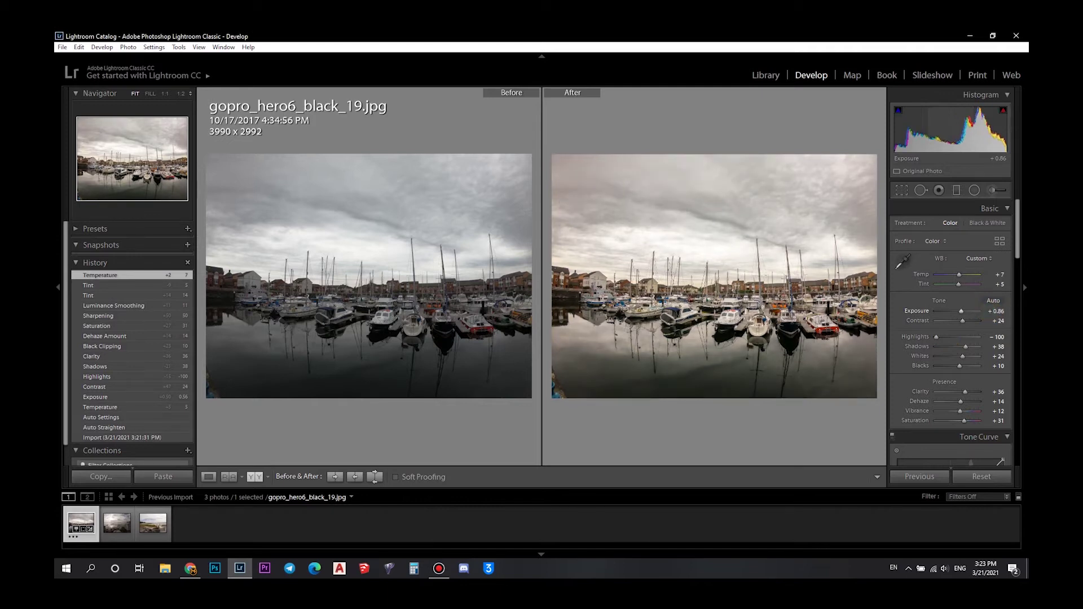
{"action": "left_click_drag", "start_coordinate": [962, 312], "coordinate": [994, 312]}
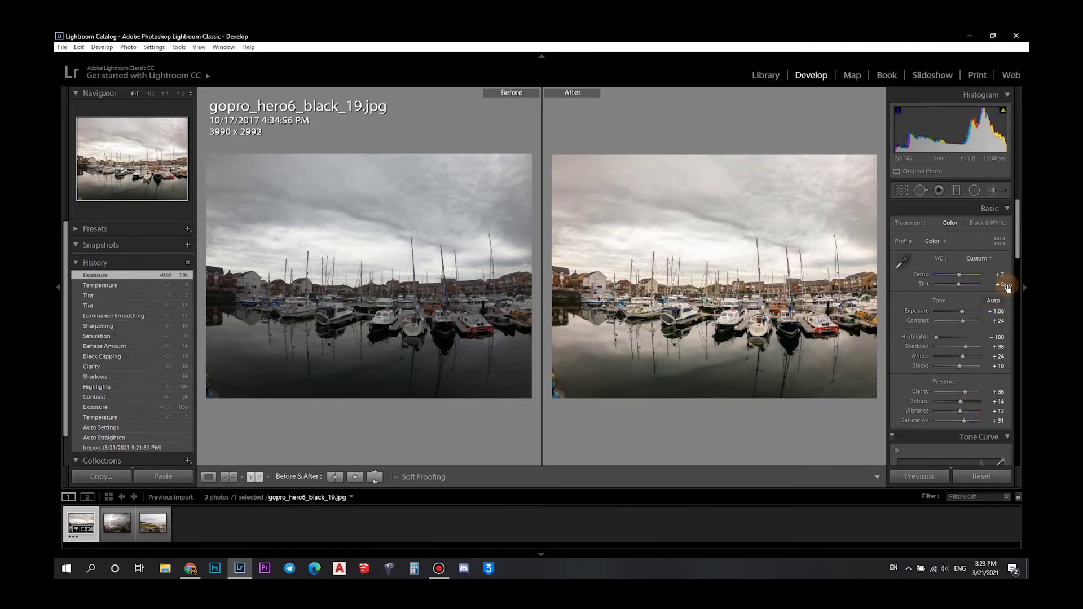
Set the orange saturation to +60 and the orange luminance to +27, checking the effect on the waterfront buildings.
{"action": "left_click_drag", "start_coordinate": [1018, 248], "coordinate": [1018, 302]}
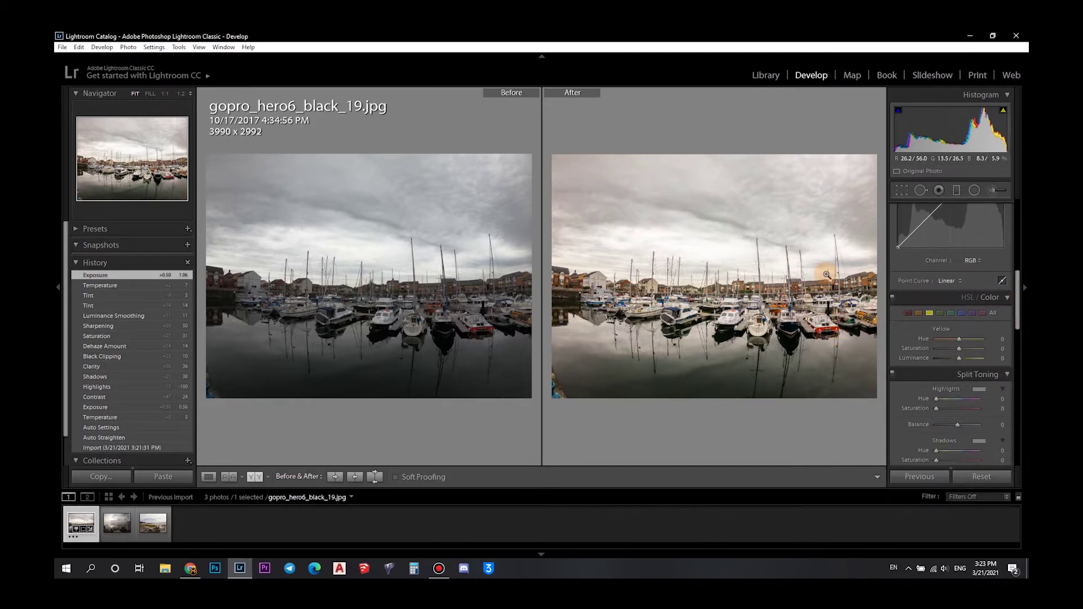
{"action": "left_click", "coordinate": [827, 288]}
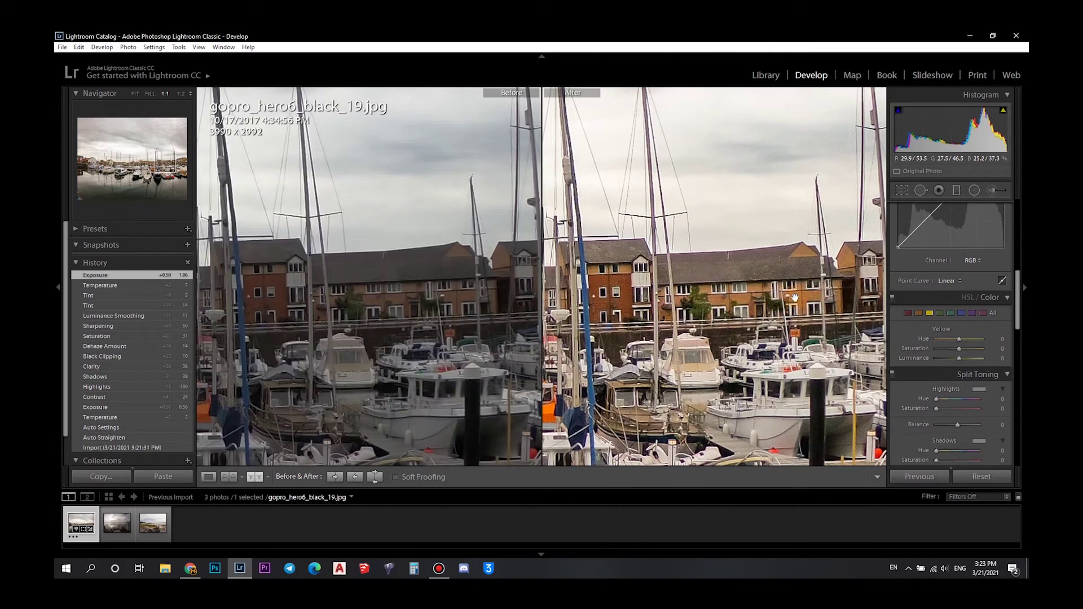
{"action": "left_click", "coordinate": [927, 334]}
{"action": "left_click", "coordinate": [921, 312]}
{"action": "left_click_drag", "start_coordinate": [959, 349], "coordinate": [972, 349]}
{"action": "left_click_drag", "start_coordinate": [959, 358], "coordinate": [964, 357]}
{"action": "left_click_drag", "start_coordinate": [615, 282], "coordinate": [824, 271]}
{"action": "left_click_drag", "start_coordinate": [550, 240], "coordinate": [787, 301]}
{"action": "left_click", "coordinate": [753, 278]}
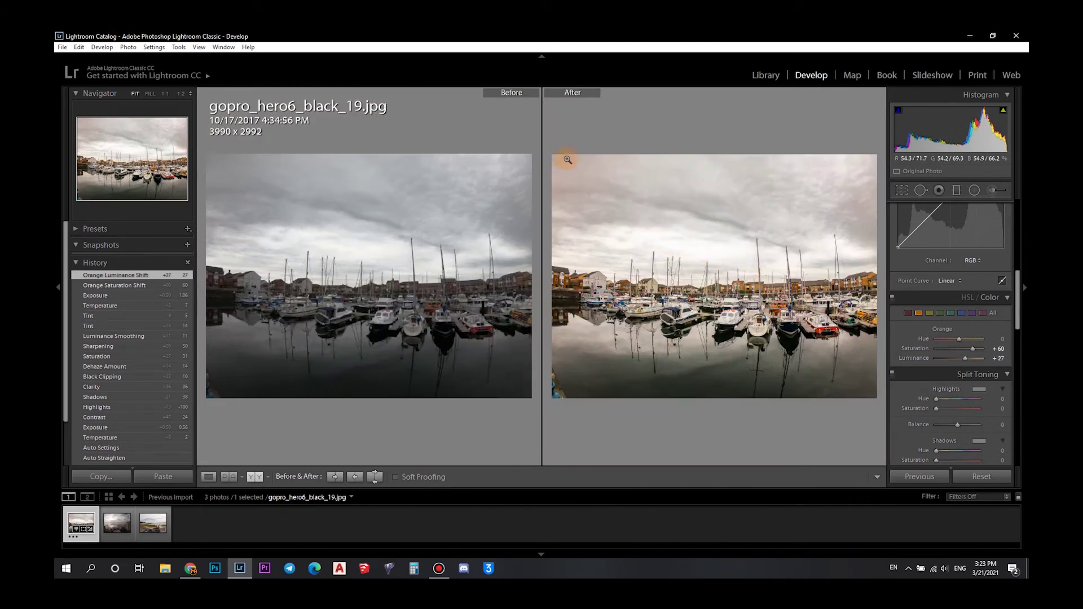
Set red saturation to -100, adjust red luminance and hue, and lower magenta saturation slightly and purple saturation to -2.
{"action": "left_click", "coordinate": [908, 314]}
{"action": "left_click_drag", "start_coordinate": [936, 350], "coordinate": [1023, 359]}
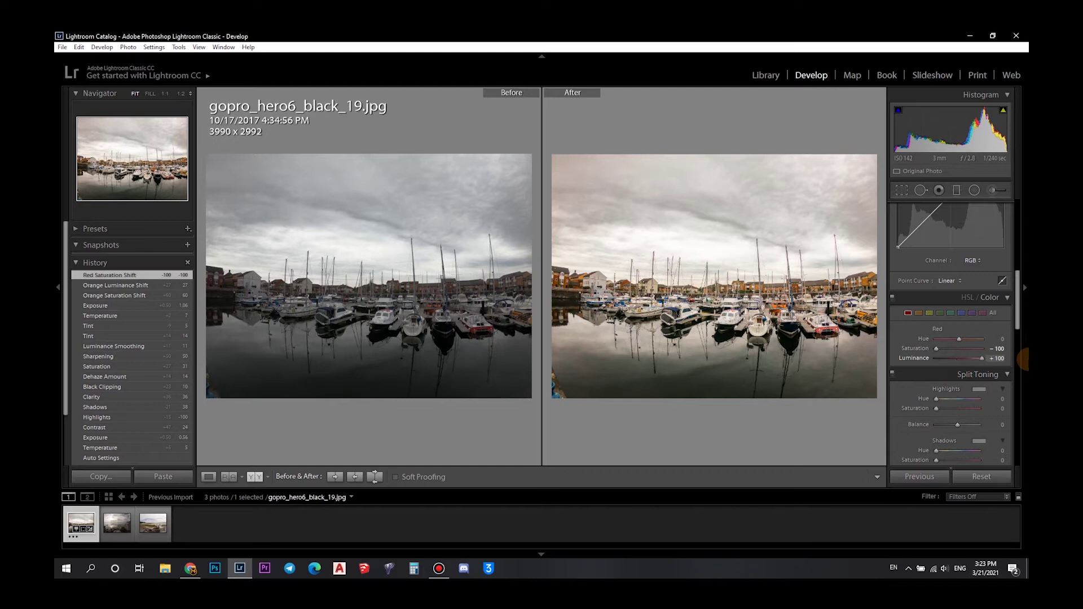
{"action": "left_click_drag", "start_coordinate": [943, 369], "coordinate": [958, 350]}
{"action": "left_click", "coordinate": [981, 313]}
{"action": "left_click", "coordinate": [972, 313]}
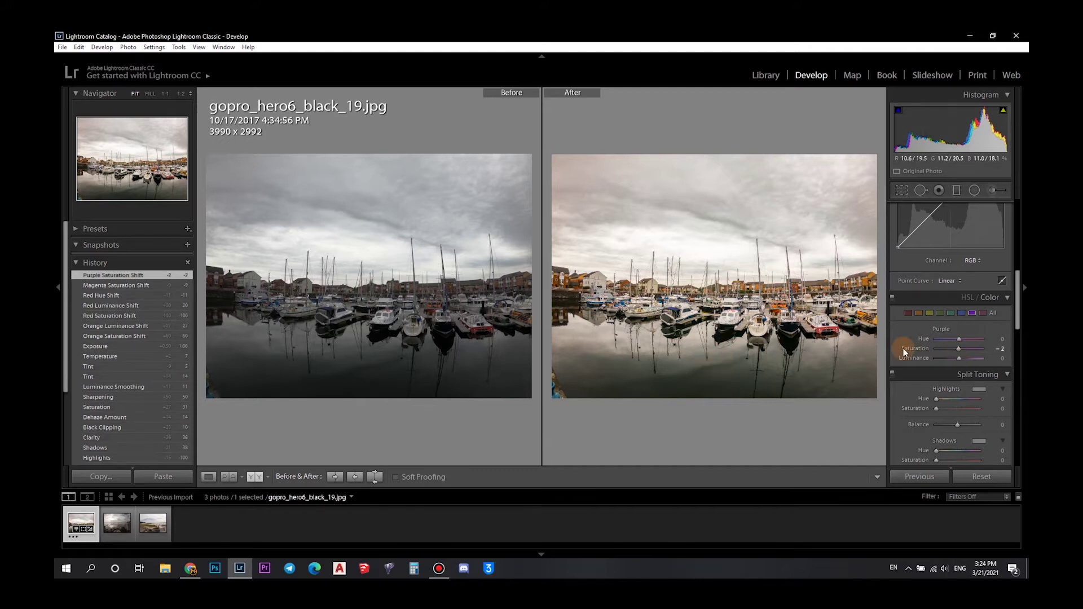
Set green saturation to -100 and green luminance to +100, and shift the orange hue to -20.
{"action": "left_click", "coordinate": [937, 316]}
{"action": "left_click_drag", "start_coordinate": [957, 348], "coordinate": [871, 354]}
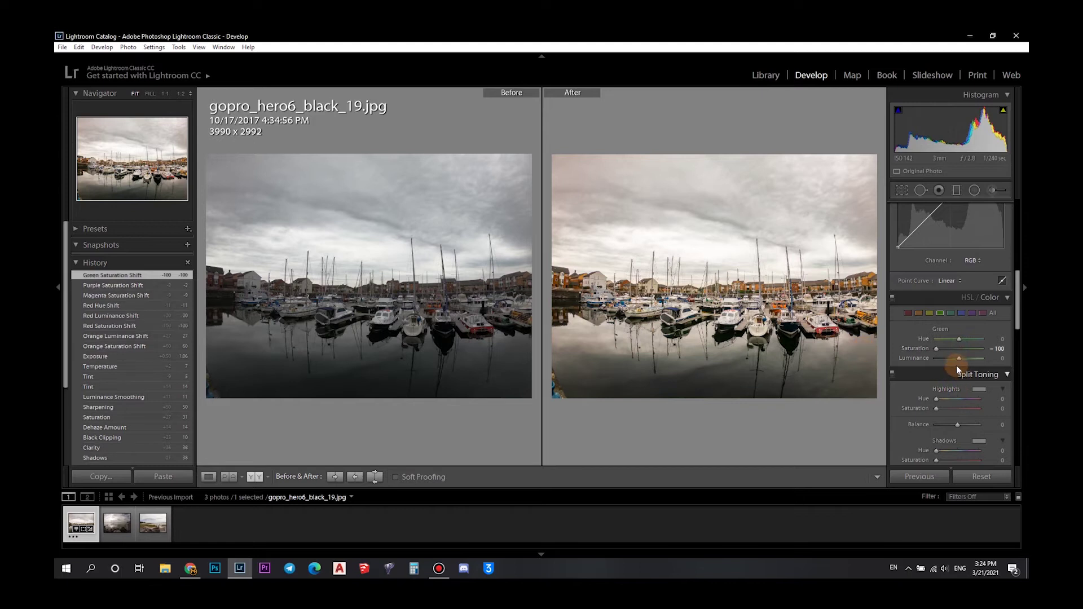
{"action": "left_click_drag", "start_coordinate": [973, 360], "coordinate": [1014, 356]}
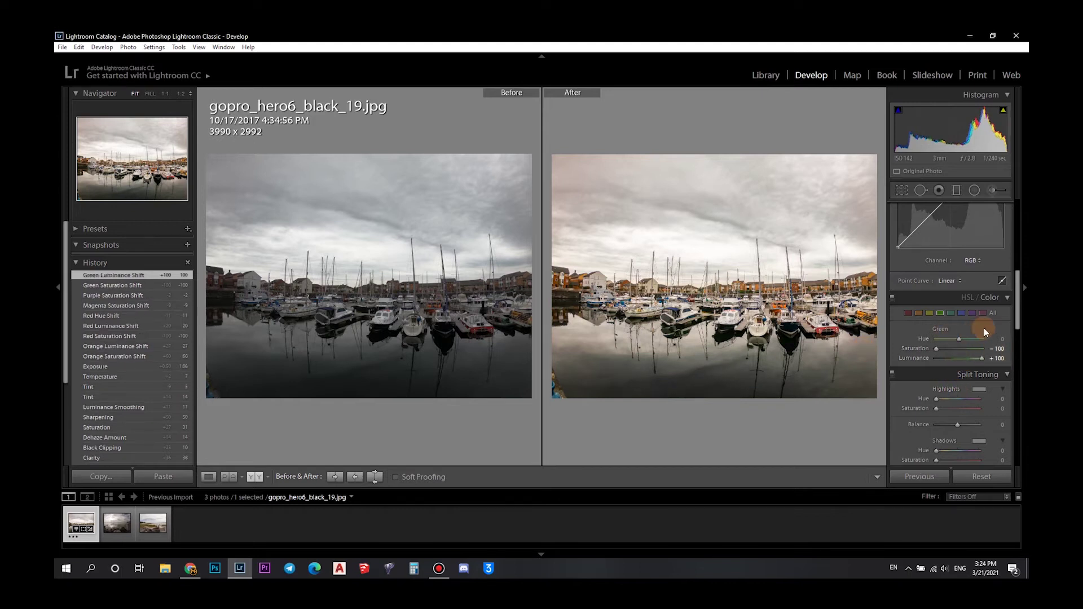
{"action": "left_click", "coordinate": [917, 314]}
{"action": "left_click_drag", "start_coordinate": [952, 340], "coordinate": [953, 340]}
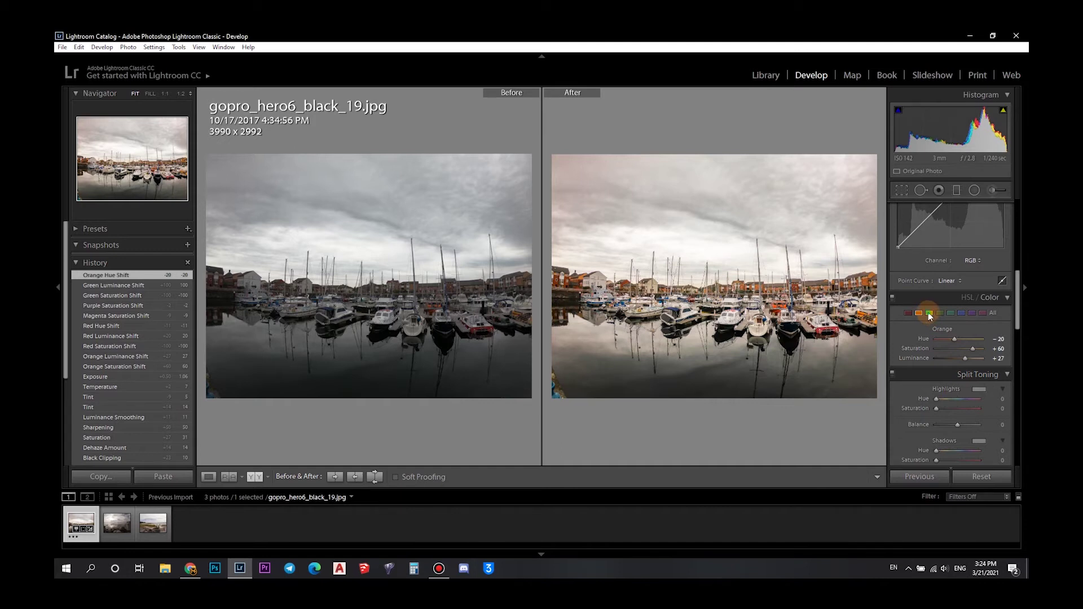
Add a post-crop vignette with an amount of -10 and adjust its midpoint and roundness.
{"action": "left_click", "coordinate": [993, 313]}
{"action": "left_click_drag", "start_coordinate": [1018, 279], "coordinate": [1020, 407]}
{"action": "scroll", "coordinate": [970, 378], "scroll_direction": "down", "scroll_amount": 5}
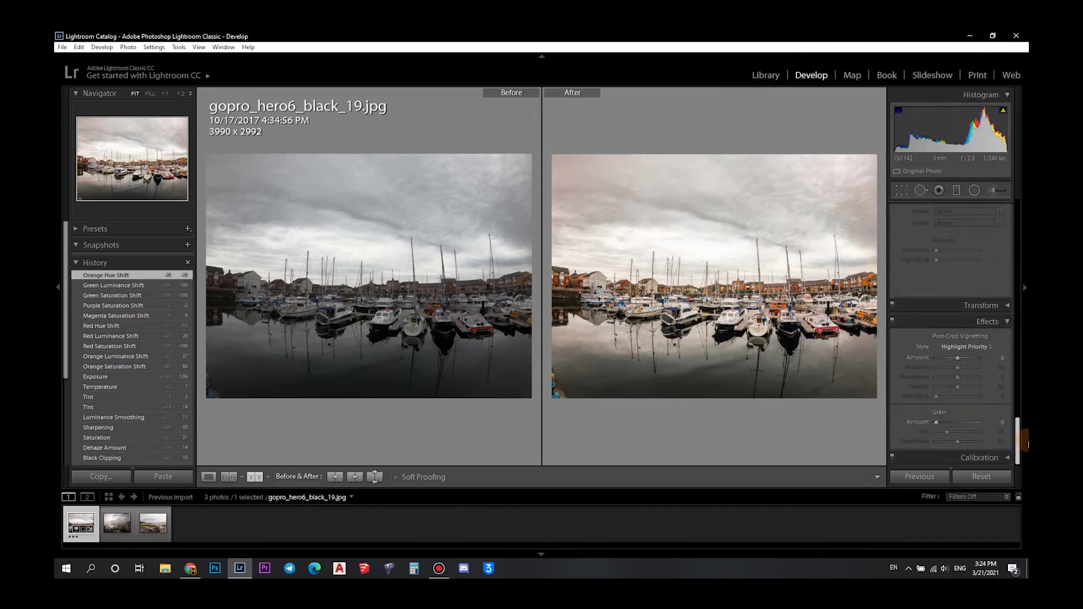
{"action": "left_click_drag", "start_coordinate": [960, 355], "coordinate": [957, 356]}
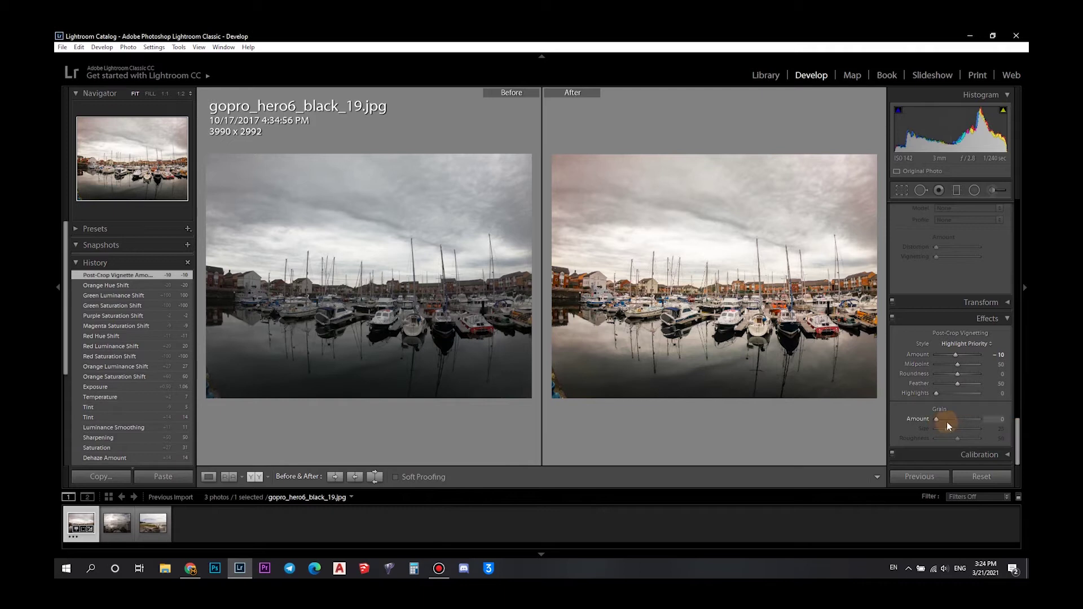
{"action": "mouse_move", "coordinate": [959, 364]}
{"action": "left_mouse_down"}
{"action": "mouse_move", "coordinate": [981, 368]}
{"action": "mouse_move", "coordinate": [955, 375]}
{"action": "left_mouse_up"}
Reset the photo's tint to 0.
{"action": "left_click_drag", "start_coordinate": [1016, 435], "coordinate": [986, 215]}
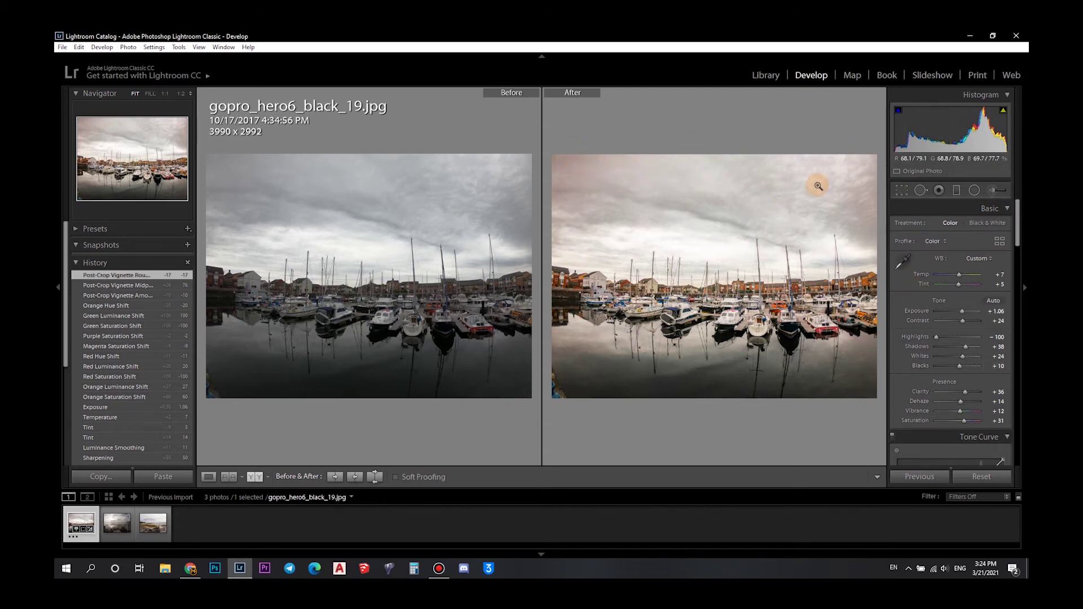
{"action": "double_click", "coordinate": [957, 285]}
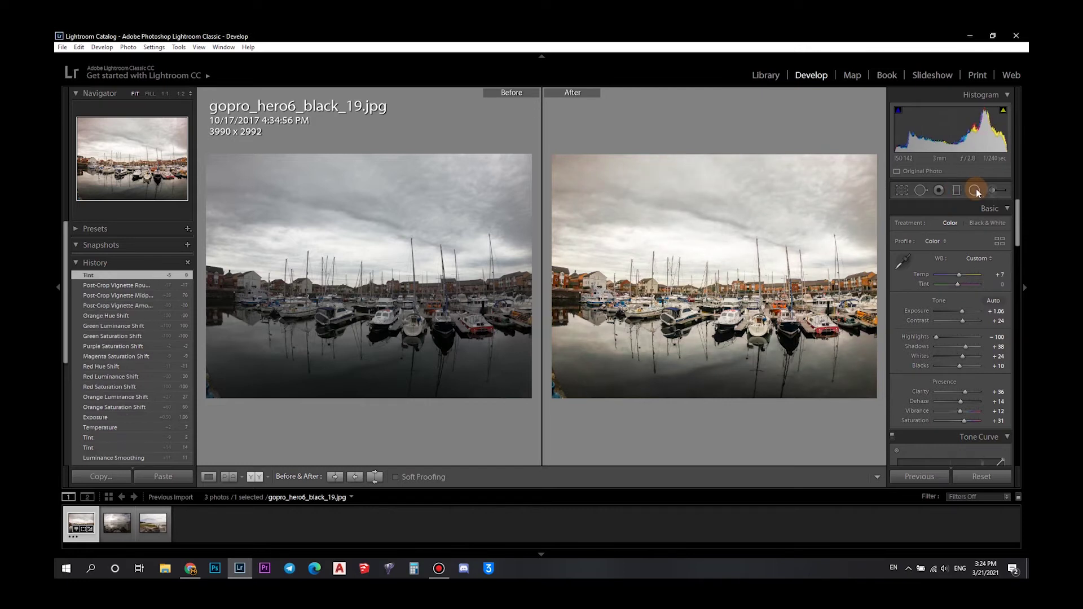
Add a graduated filter over the sky, extending from just above the photo down to the boats.
{"action": "left_click", "coordinate": [956, 191]}
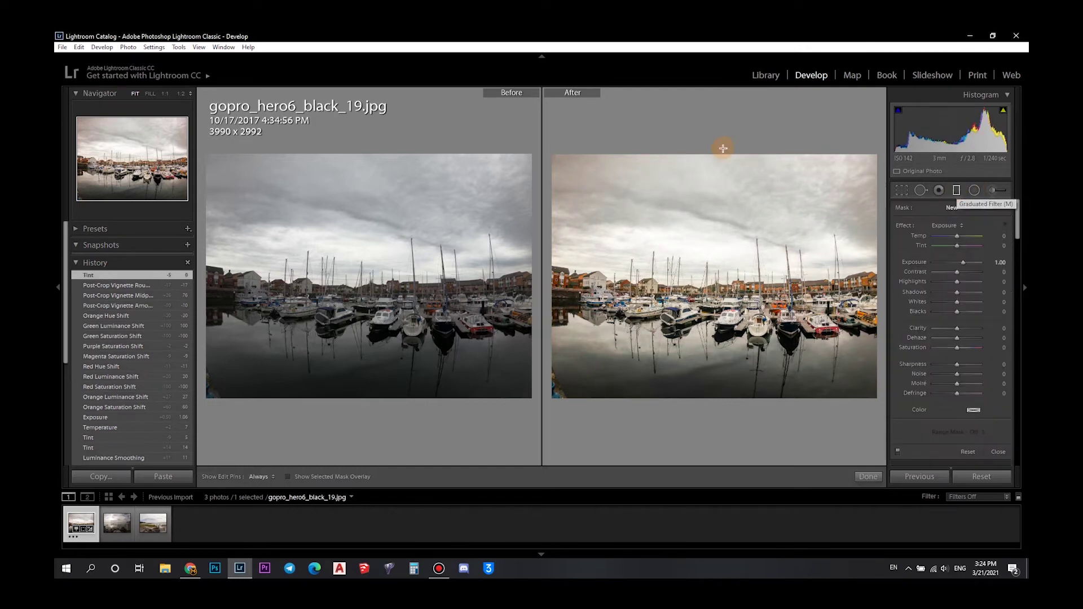
{"action": "left_click_drag", "start_coordinate": [721, 146], "coordinate": [736, 311]}
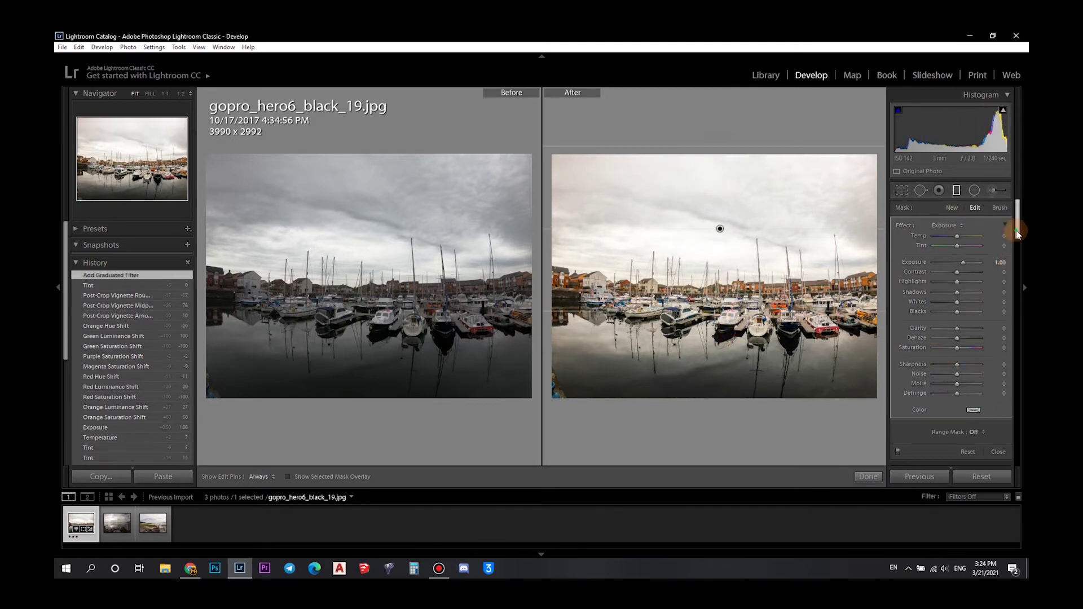
Try a Color range mask on the sky filter, sampling a point in the upper-left sky.
{"action": "left_click_drag", "start_coordinate": [1016, 234], "coordinate": [1017, 246]}
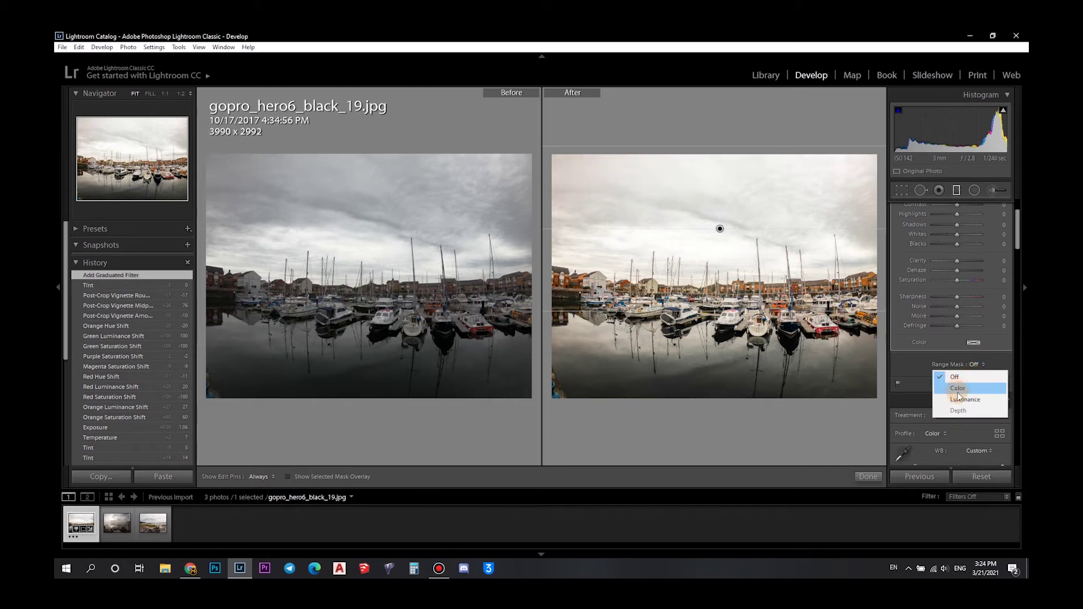
{"action": "left_click", "coordinate": [957, 400]}
{"action": "left_click", "coordinate": [984, 365]}
{"action": "left_click", "coordinate": [970, 374]}
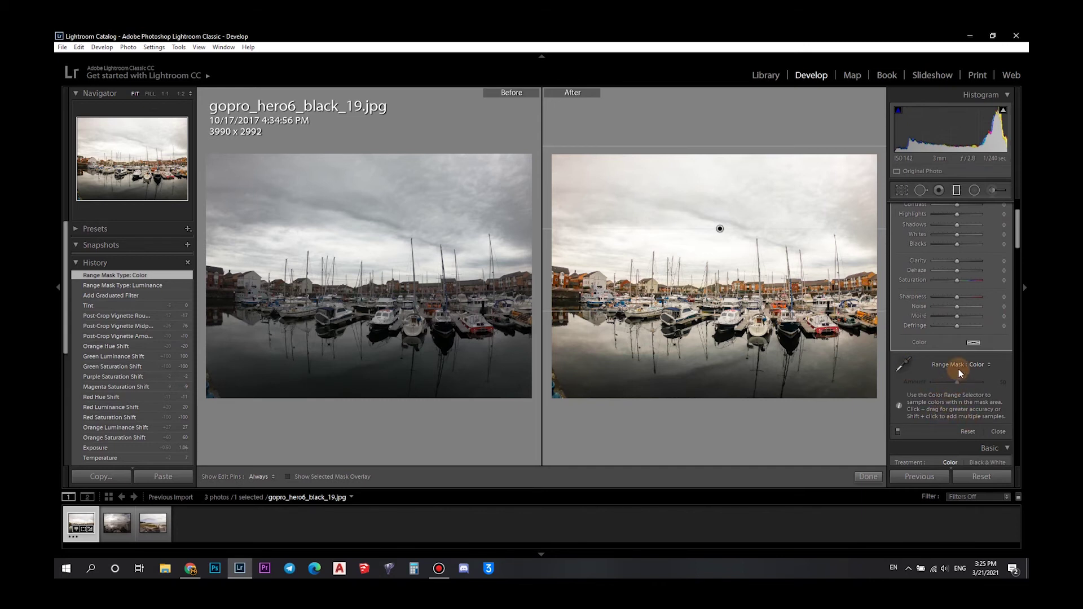
{"action": "scroll", "coordinate": [964, 366], "scroll_direction": "down", "scroll_amount": 3}
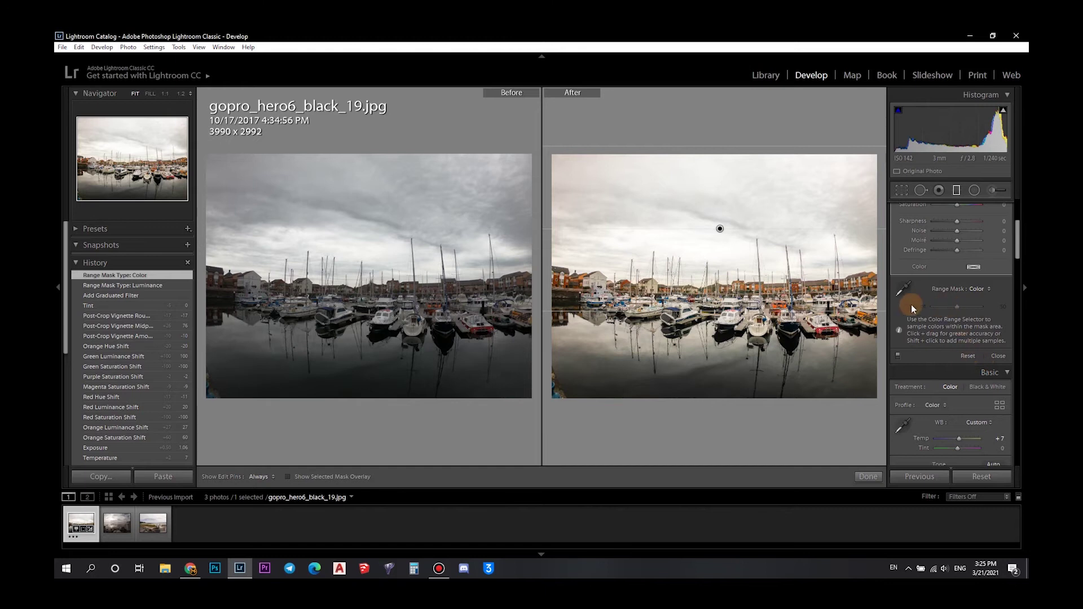
{"action": "left_click", "coordinate": [908, 289]}
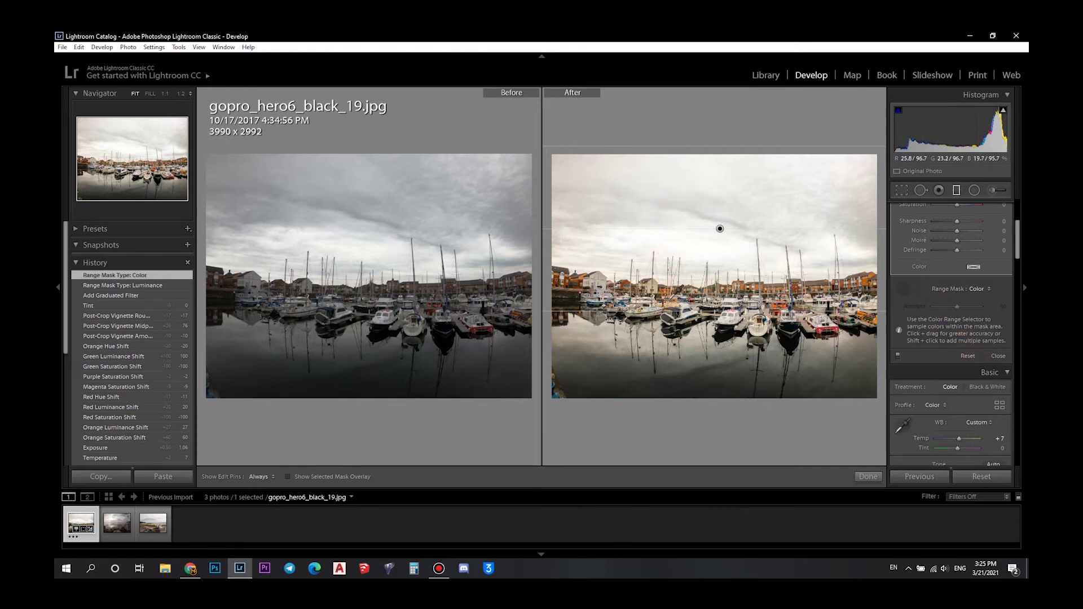
{"action": "left_click", "coordinate": [569, 165]}
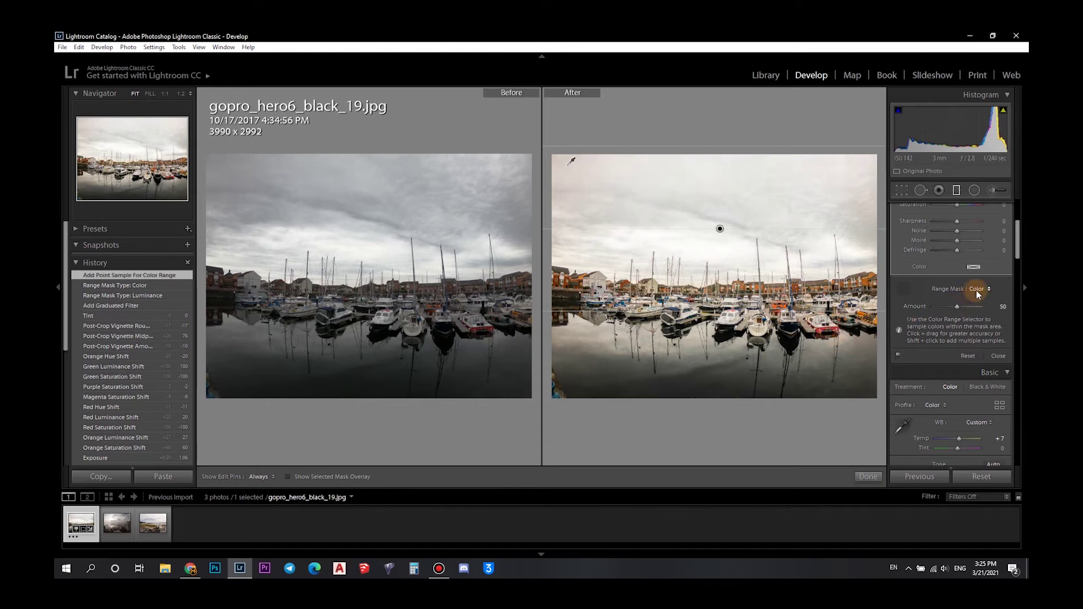
Switch the sky filter's range mask to Luminance, show the mask overlay and set the range to 0/100.
{"action": "left_click", "coordinate": [969, 290]}
{"action": "left_click", "coordinate": [965, 324]}
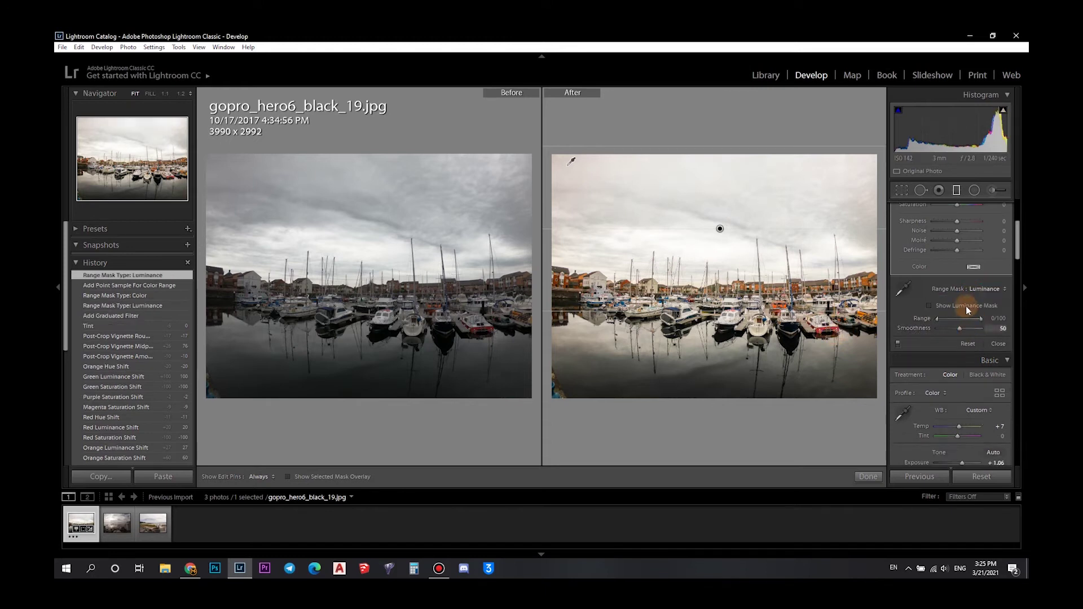
{"action": "left_click", "coordinate": [929, 306]}
{"action": "left_click_drag", "start_coordinate": [942, 320], "coordinate": [968, 319]}
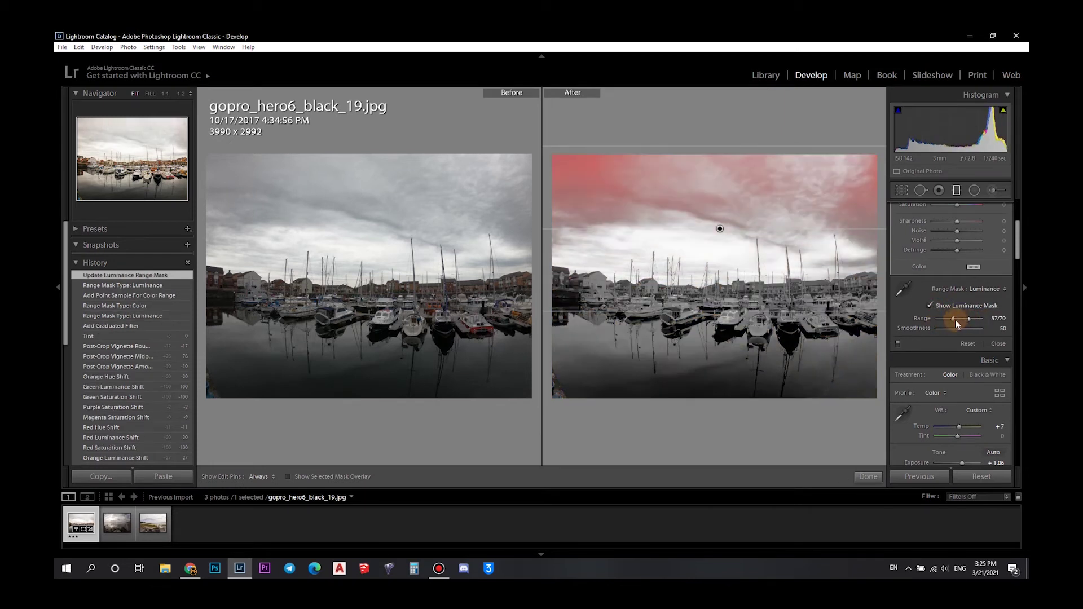
{"action": "double_click", "coordinate": [919, 318]}
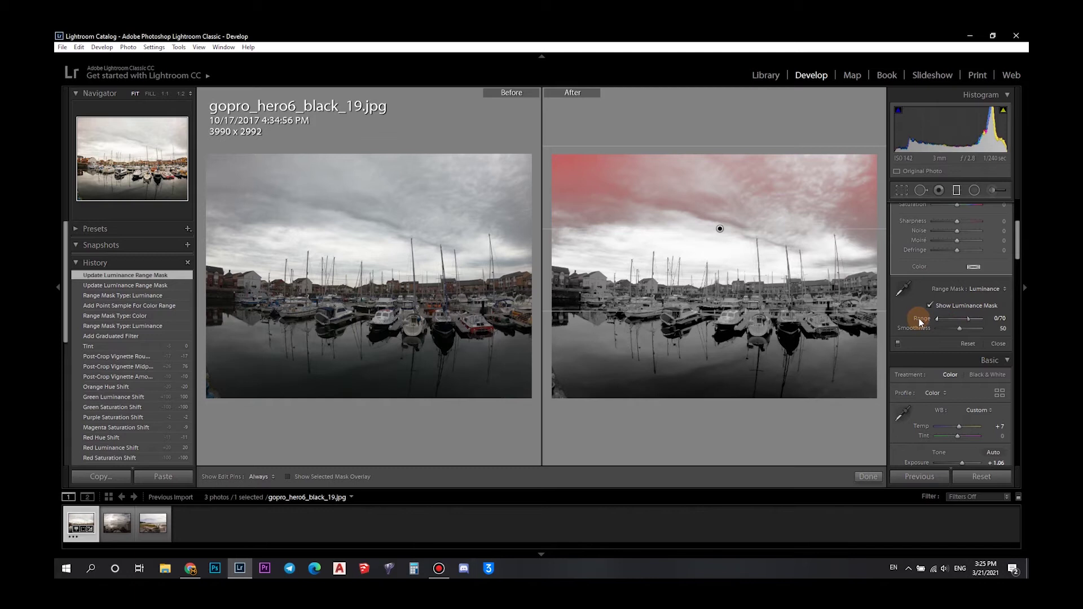
{"action": "left_click_drag", "start_coordinate": [962, 317], "coordinate": [987, 317]}
Move the sky filter slightly down, set its luminance range to 0/63 and smoothness to 56, and hide the mask overlay.
{"action": "left_click_drag", "start_coordinate": [719, 229], "coordinate": [718, 252]}
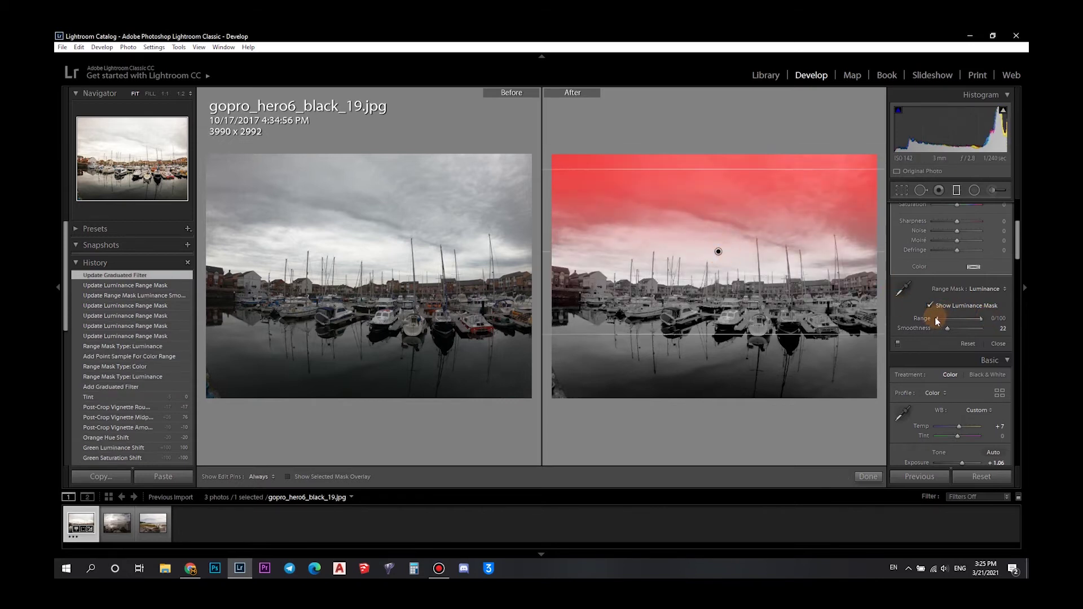
{"action": "mouse_move", "coordinate": [957, 321]}
{"action": "left_mouse_down"}
{"action": "mouse_move", "coordinate": [933, 320]}
{"action": "mouse_move", "coordinate": [963, 328]}
{"action": "left_mouse_up"}
{"action": "left_click", "coordinate": [943, 320]}
{"action": "left_click", "coordinate": [930, 305]}
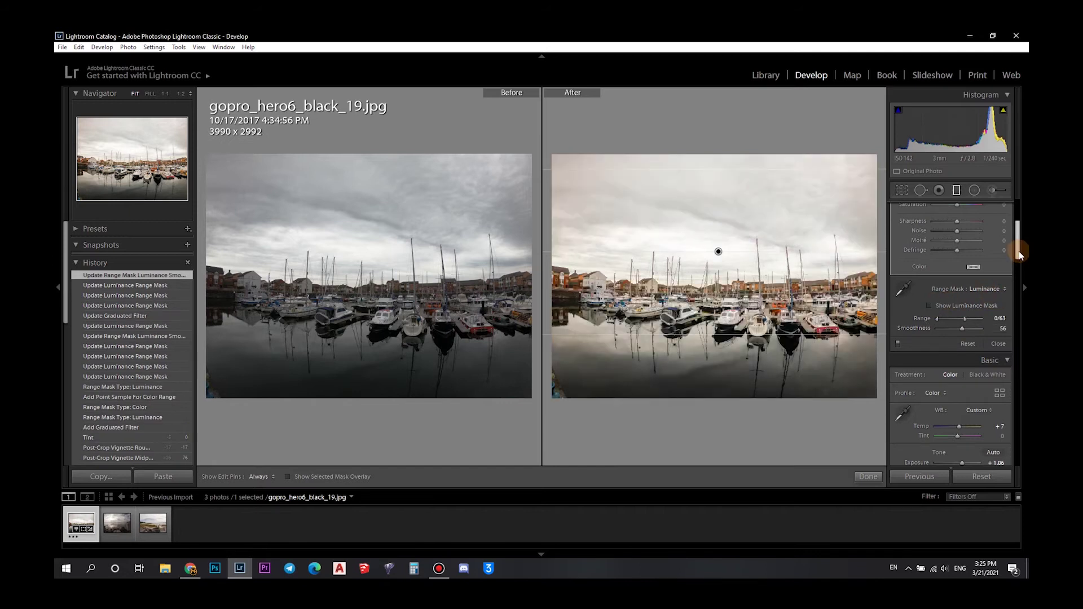
Set the sky filter's temperature to -100, tint to -20, exposure to 0.70 and contrast to -59.
{"action": "scroll", "coordinate": [1009, 251], "scroll_direction": "up", "scroll_amount": 5}
{"action": "mouse_move", "coordinate": [943, 235]}
{"action": "left_mouse_down"}
{"action": "mouse_move", "coordinate": [1002, 238]}
{"action": "mouse_move", "coordinate": [934, 246]}
{"action": "mouse_move", "coordinate": [959, 236]}
{"action": "mouse_move", "coordinate": [929, 236]}
{"action": "mouse_move", "coordinate": [953, 246]}
{"action": "left_mouse_up"}
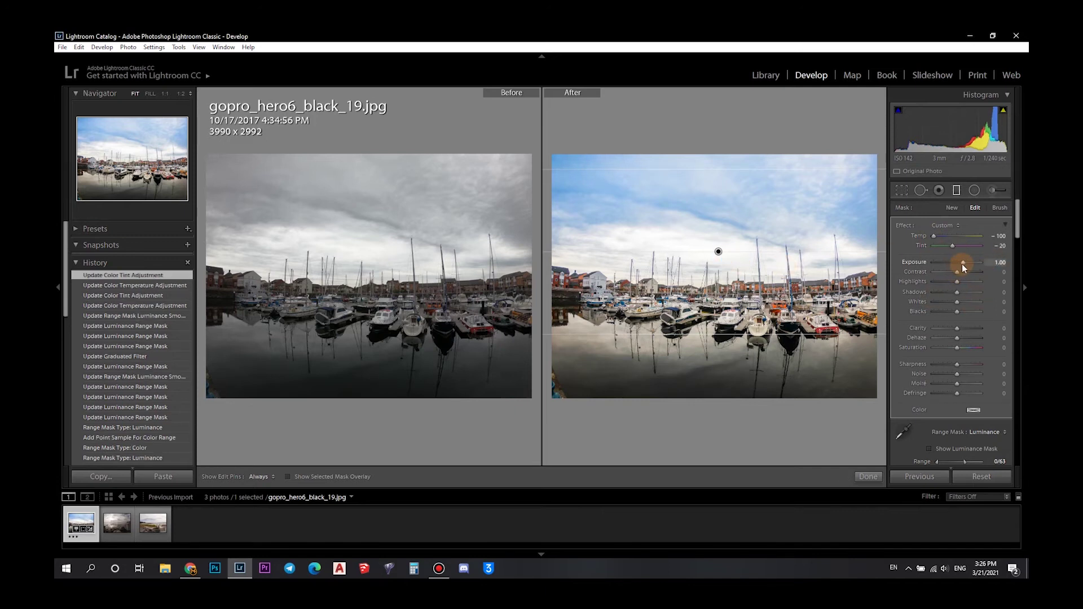
{"action": "left_click_drag", "start_coordinate": [962, 264], "coordinate": [944, 273]}
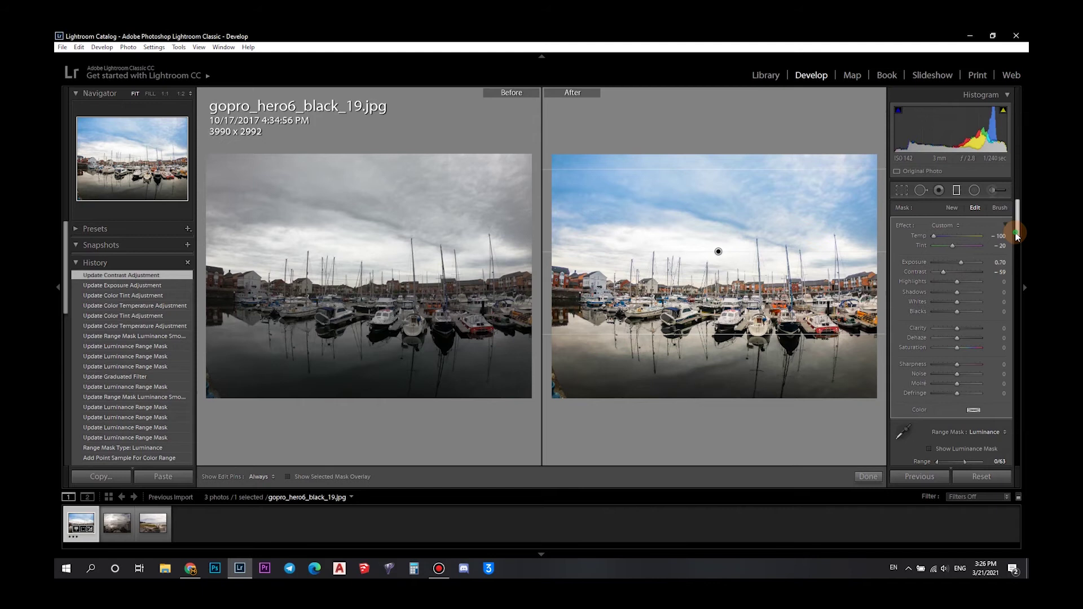
Set the sky filter's highlights to -28 and clarity to 30, raise its sharpness, and finish editing the filter.
{"action": "scroll", "coordinate": [974, 244], "scroll_direction": "down", "scroll_amount": 2}
{"action": "left_click_drag", "start_coordinate": [956, 232], "coordinate": [949, 233]}
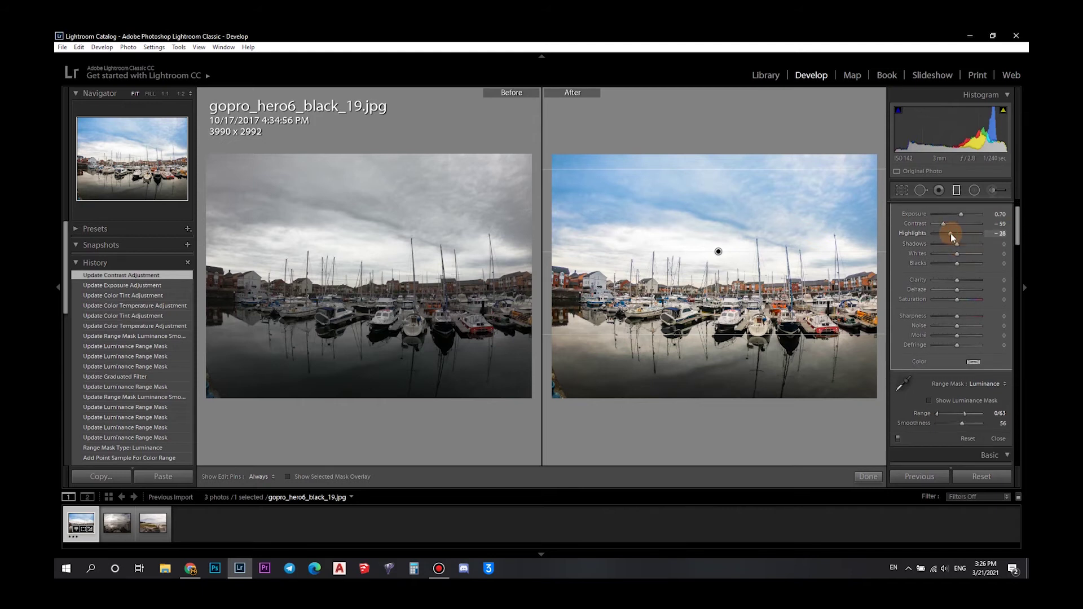
{"action": "left_click_drag", "start_coordinate": [965, 281], "coordinate": [965, 280]}
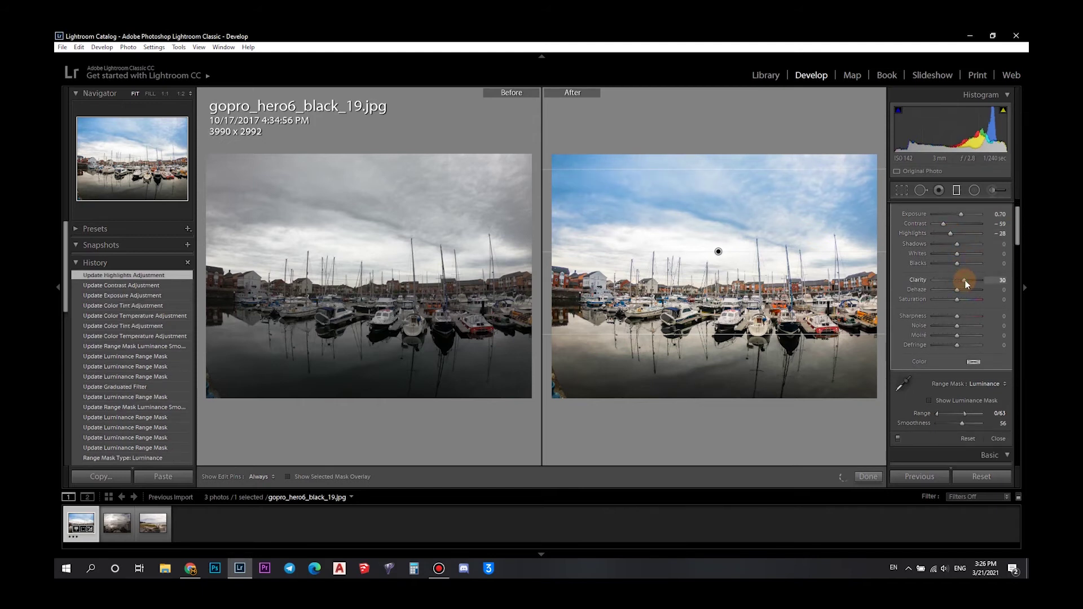
{"action": "left_click_drag", "start_coordinate": [962, 317], "coordinate": [963, 317]}
{"action": "left_click_drag", "start_coordinate": [1017, 239], "coordinate": [1017, 253]}
{"action": "left_click", "coordinate": [872, 477]}
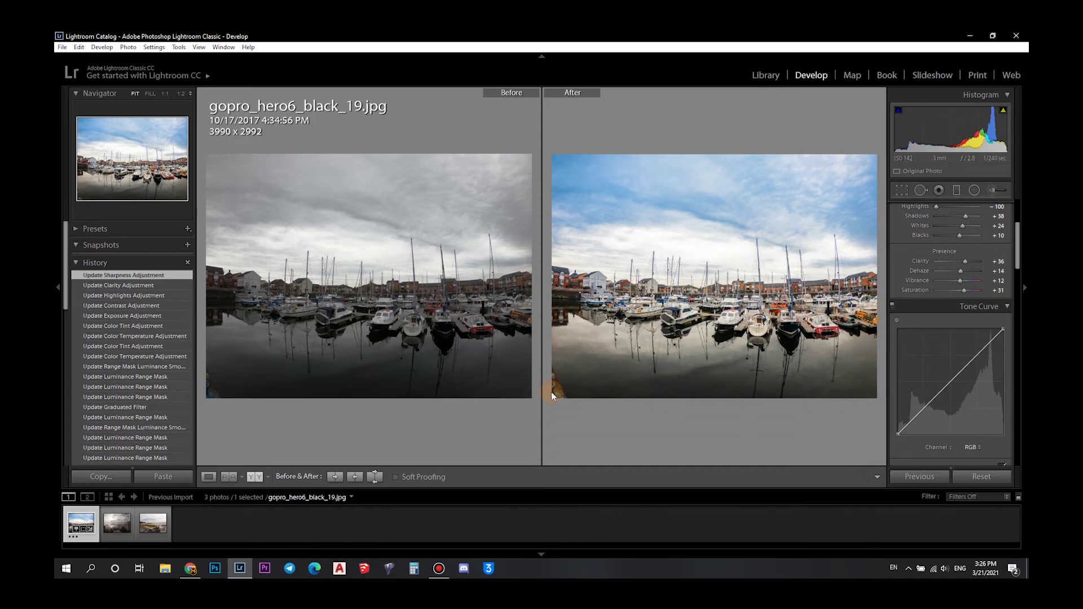
Add a second graduated filter over the water, extending from below the photo up to the boats.
{"action": "left_click", "coordinate": [956, 190]}
{"action": "left_click_drag", "start_coordinate": [735, 423], "coordinate": [735, 288]}
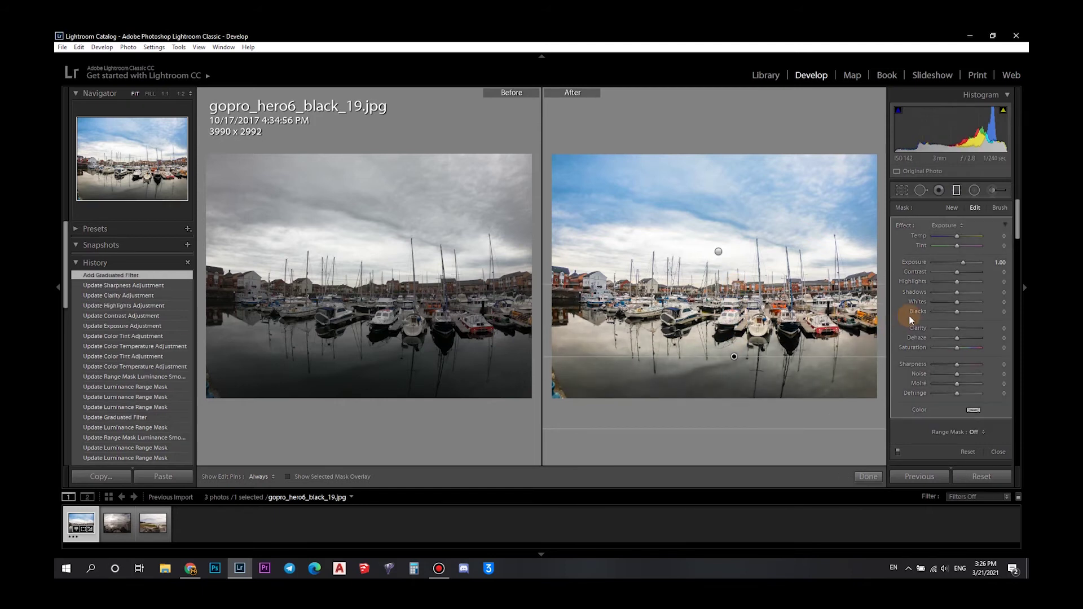
Try a Color range mask on the water filter, sampling a point in the blue sky.
{"action": "left_click_drag", "start_coordinate": [1018, 230], "coordinate": [1020, 247]}
{"action": "left_click", "coordinate": [976, 317]}
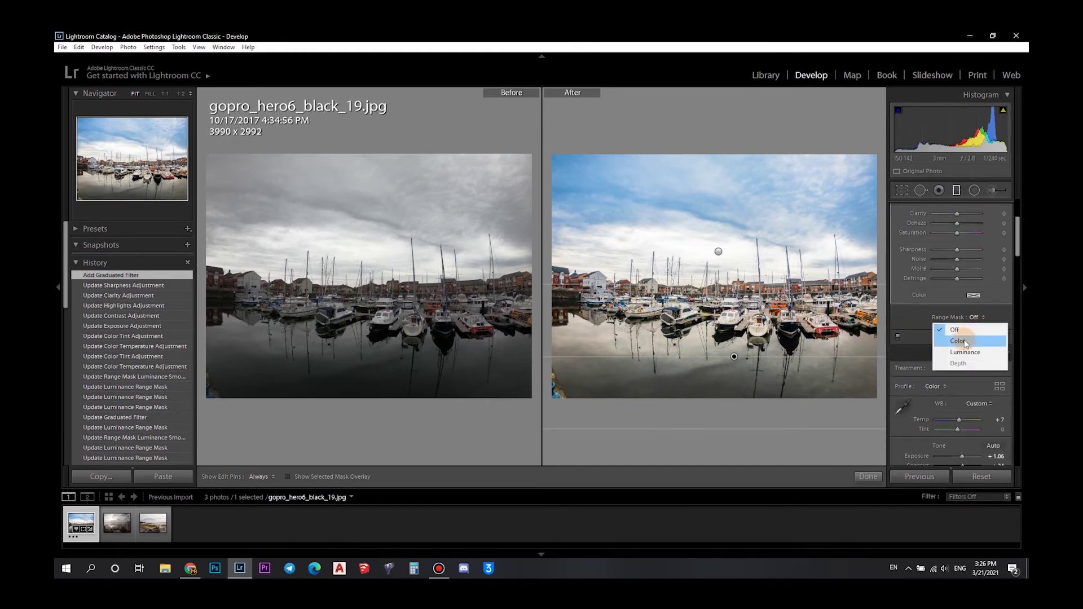
{"action": "left_click", "coordinate": [949, 331]}
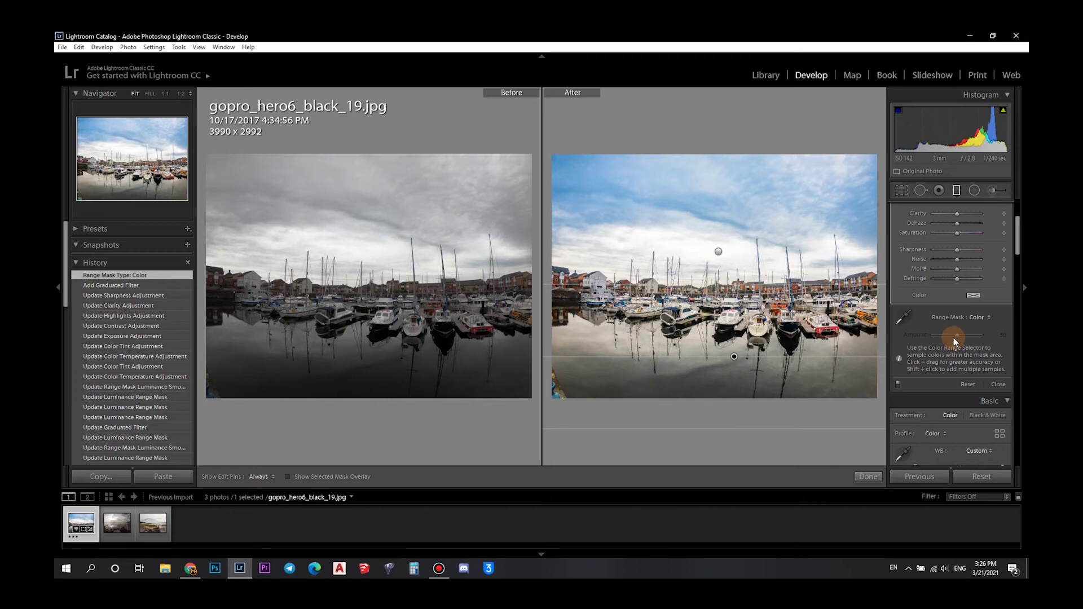
{"action": "left_click", "coordinate": [905, 323]}
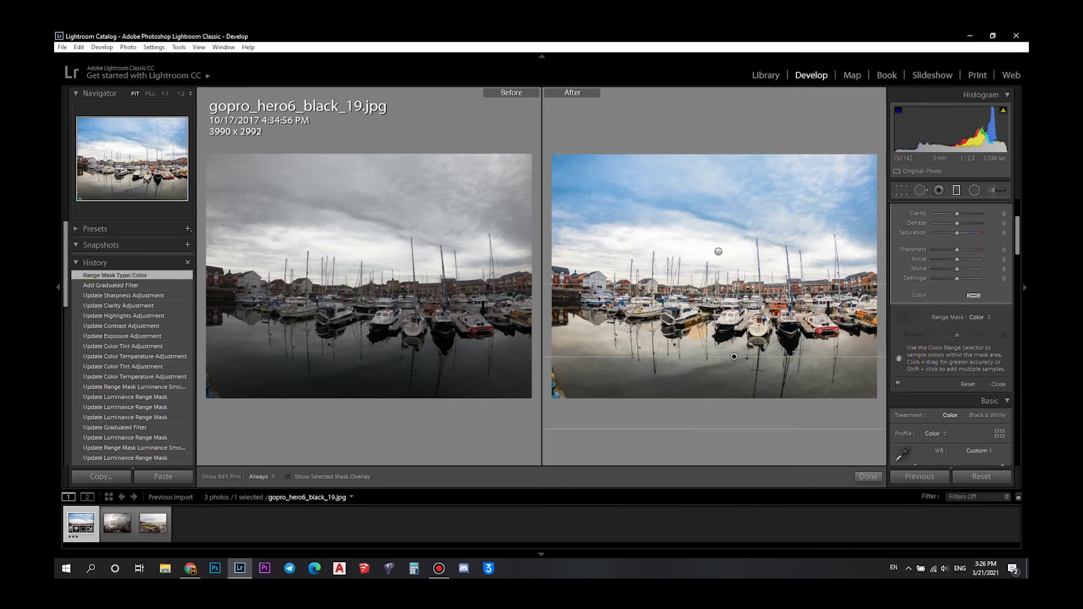
{"action": "left_click", "coordinate": [616, 200]}
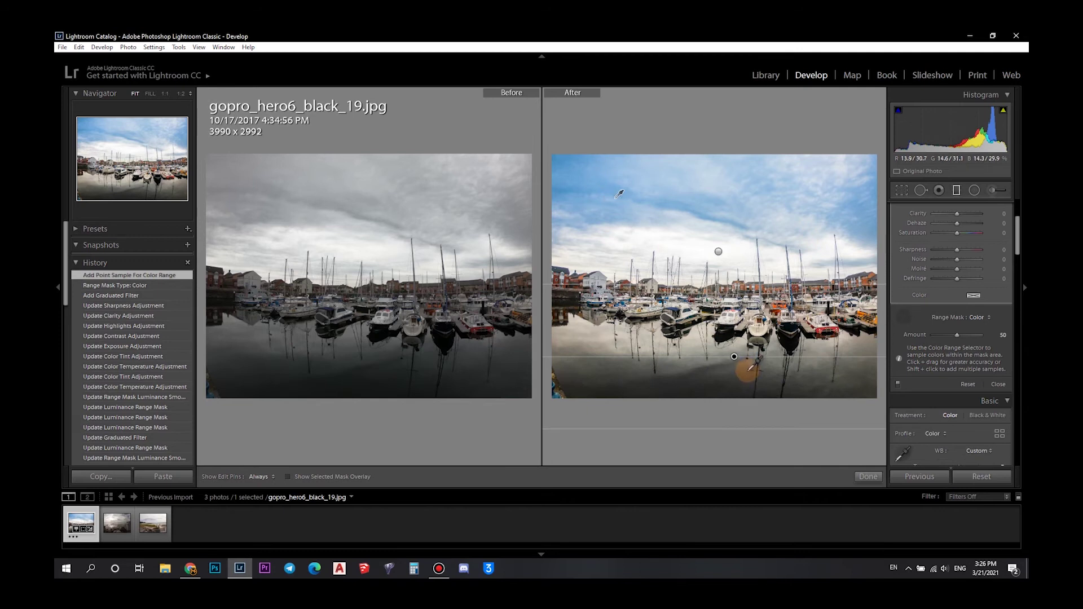
{"action": "left_click", "coordinate": [905, 318]}
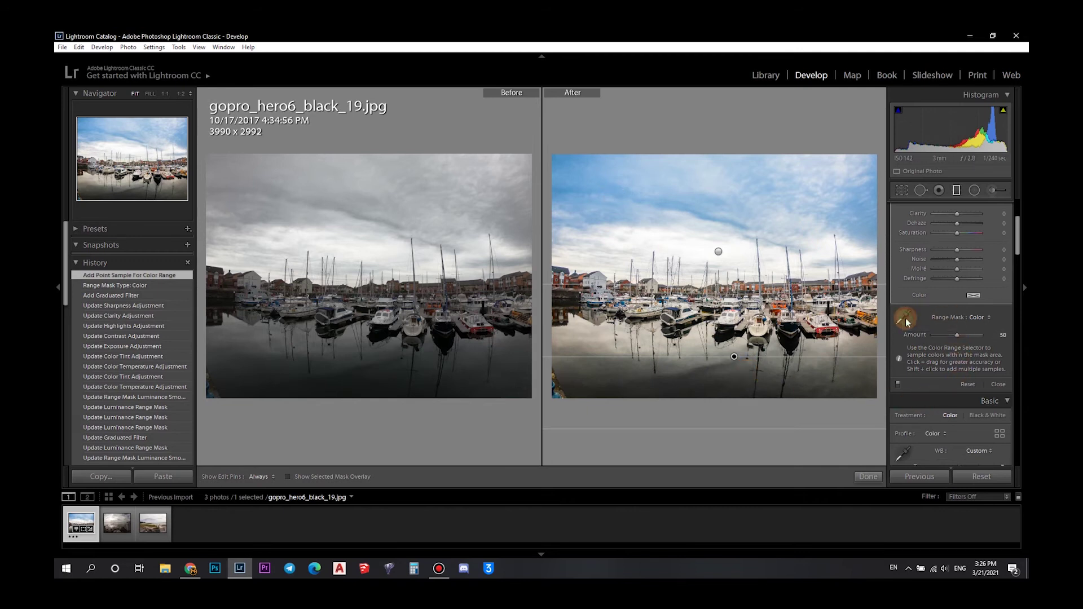
Give the water filter a Luminance range mask with range 0/73 and smoothness 100, and move the filter slightly up.
{"action": "left_click", "coordinate": [968, 318]}
{"action": "left_click", "coordinate": [974, 330]}
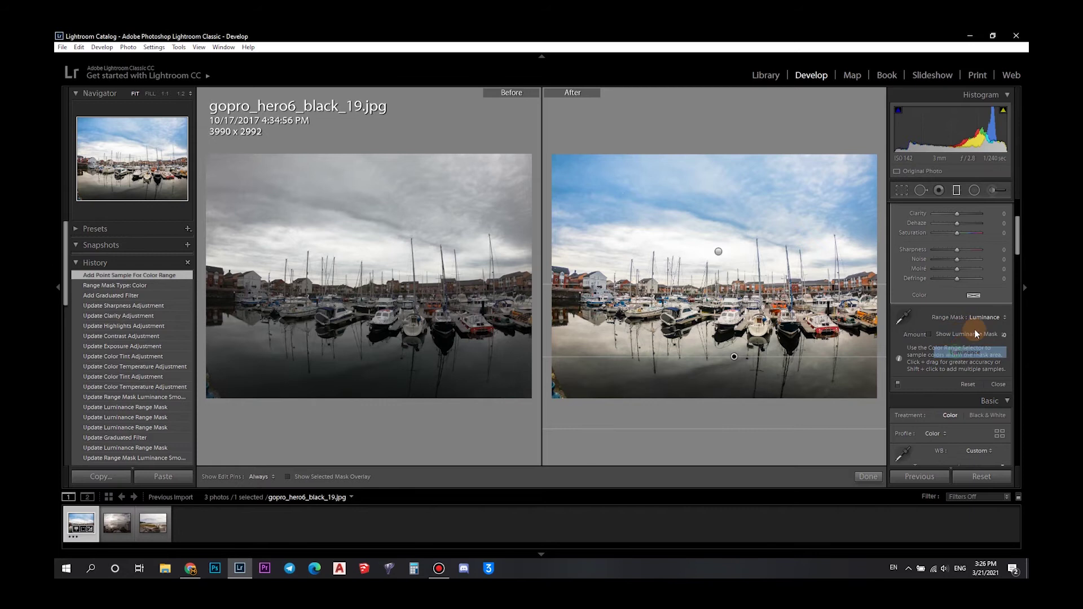
{"action": "left_click", "coordinate": [929, 334]}
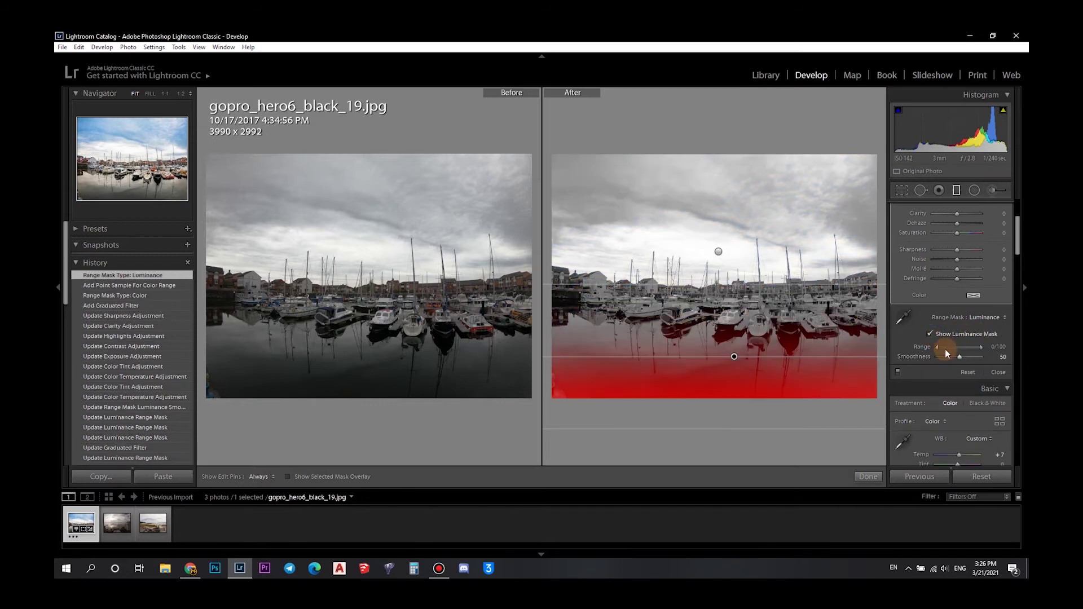
{"action": "left_click_drag", "start_coordinate": [938, 347], "coordinate": [967, 348]}
{"action": "left_click_drag", "start_coordinate": [734, 356], "coordinate": [735, 348]}
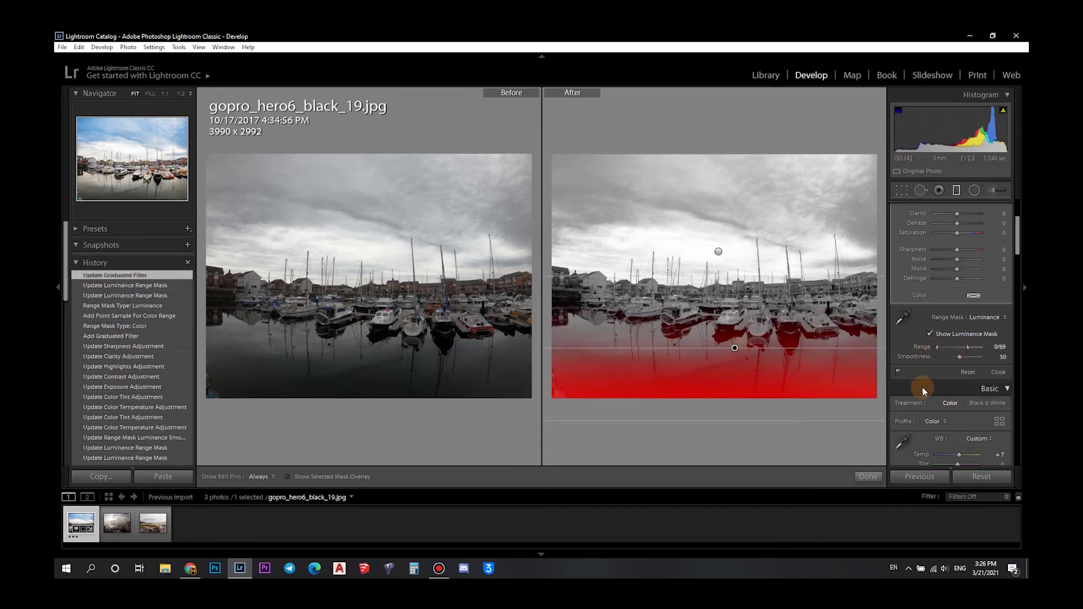
{"action": "mouse_move", "coordinate": [957, 361]}
{"action": "left_mouse_down"}
{"action": "mouse_move", "coordinate": [990, 358]}
{"action": "mouse_move", "coordinate": [958, 349]}
{"action": "left_mouse_up"}
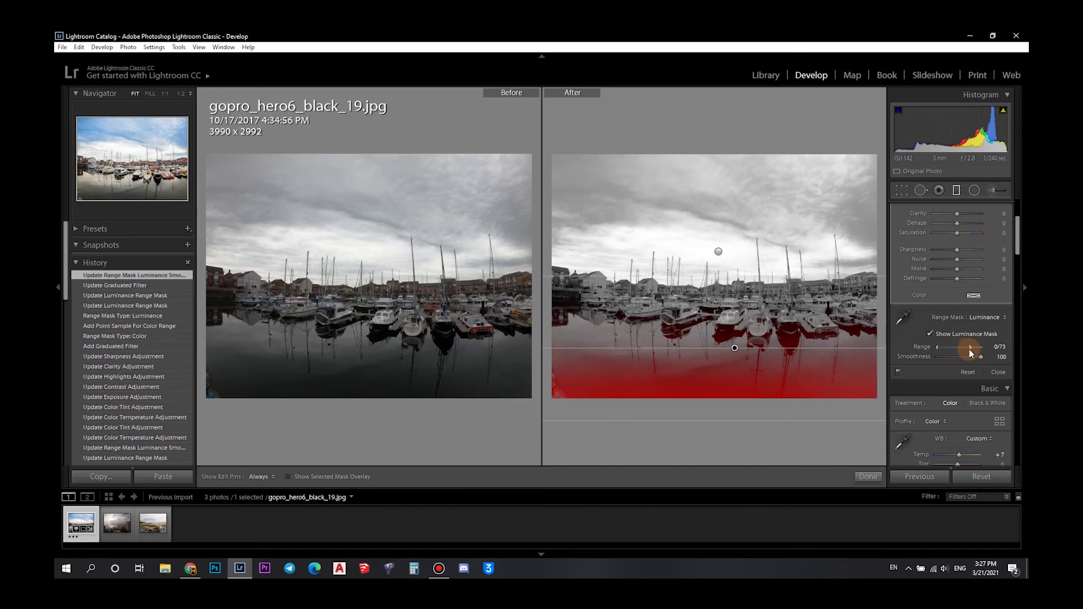
{"action": "left_click_drag", "start_coordinate": [969, 352], "coordinate": [970, 351]}
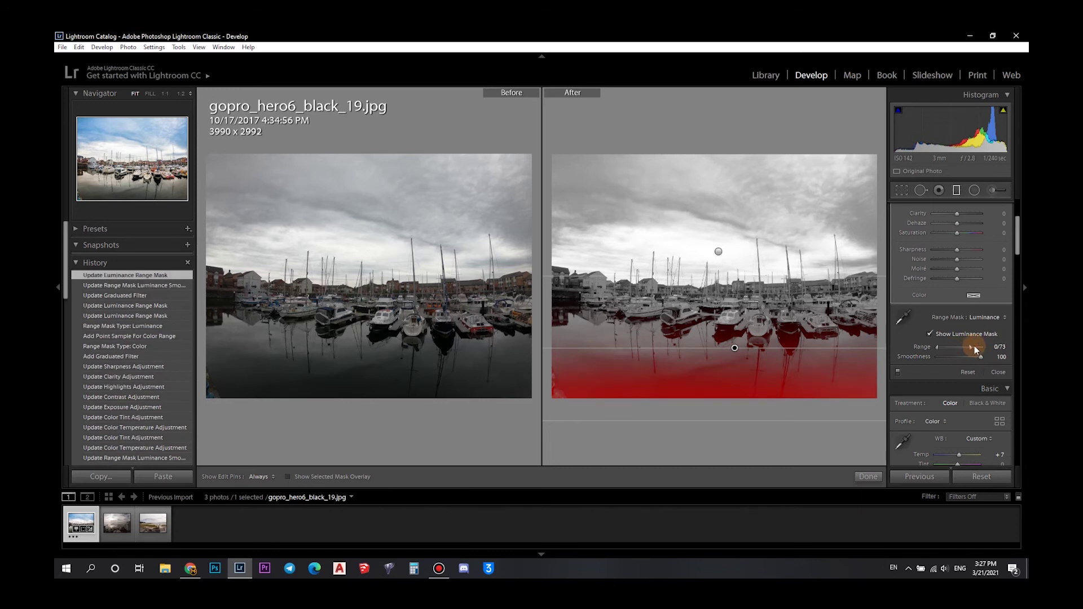
Hide the luminance mask overlay and set the water filter's temperature to -28.
{"action": "scroll", "coordinate": [937, 372], "scroll_direction": "up", "scroll_amount": 3}
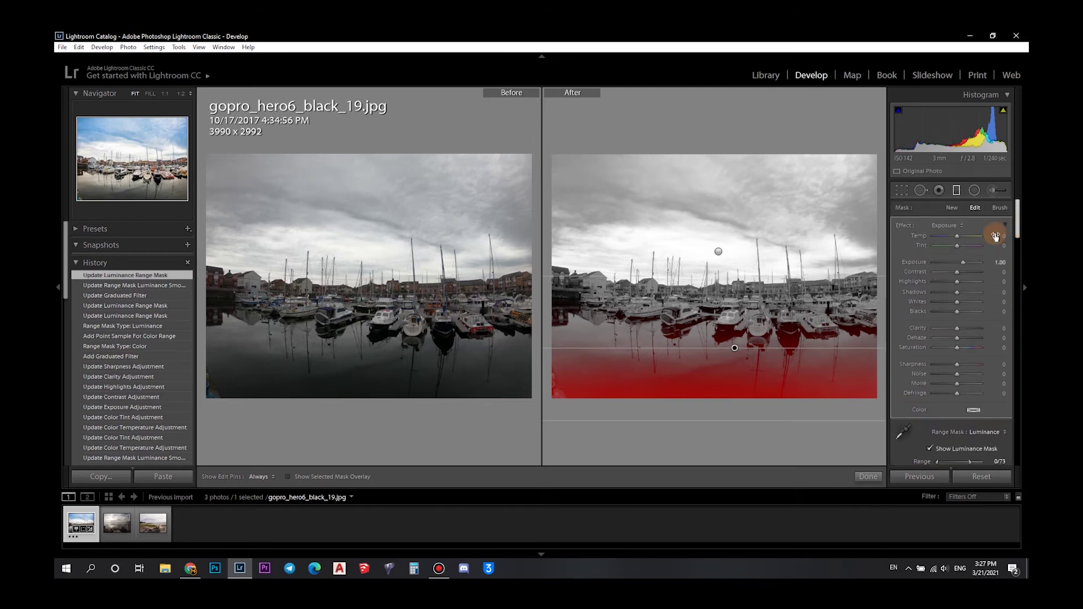
{"action": "left_click", "coordinate": [929, 449]}
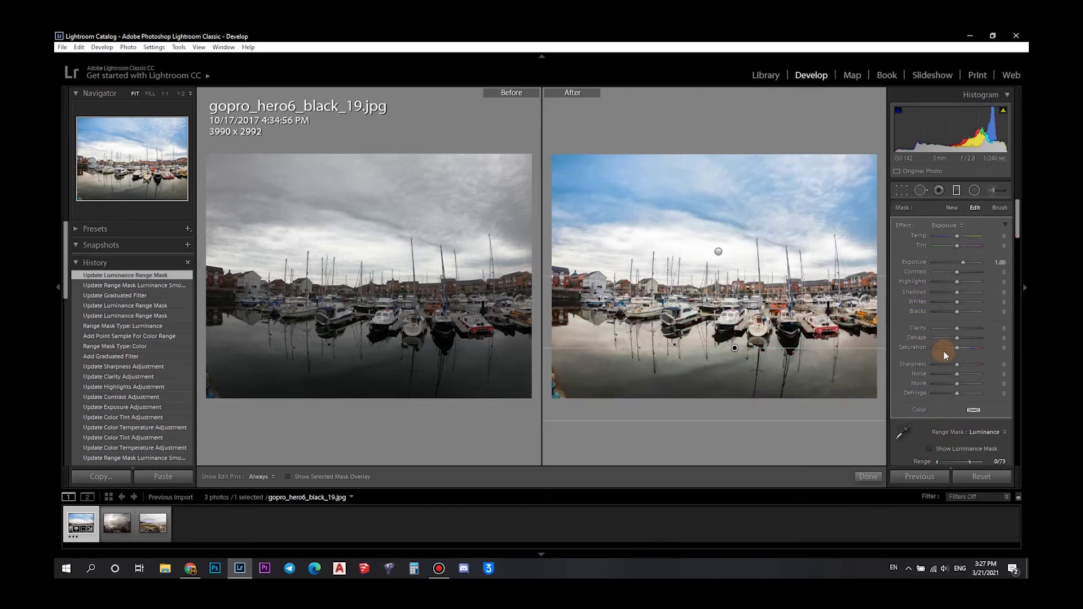
{"action": "left_click_drag", "start_coordinate": [955, 236], "coordinate": [939, 234]}
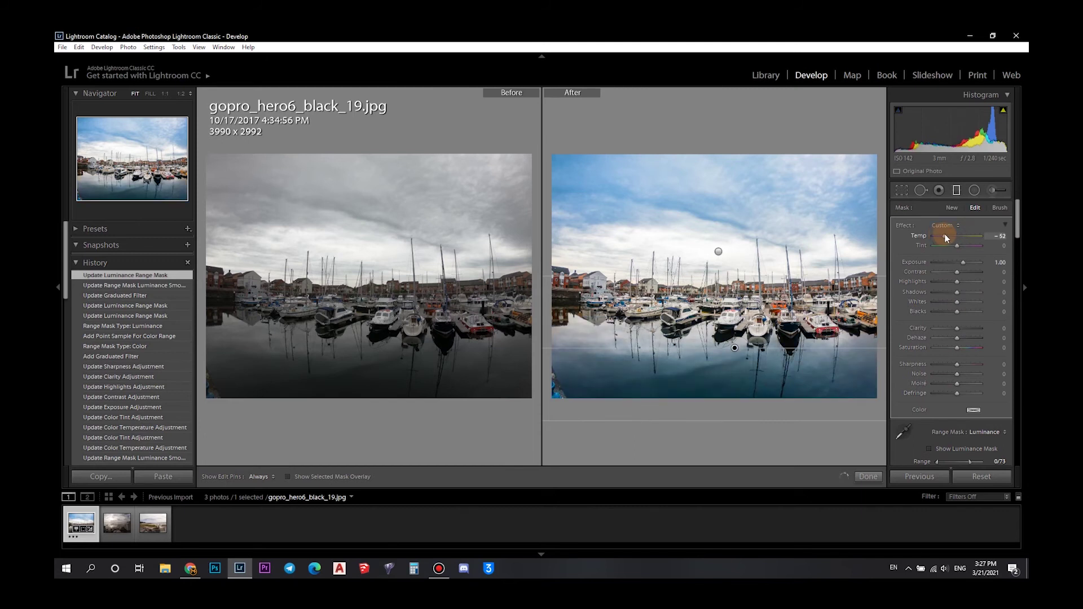
{"action": "left_click_drag", "start_coordinate": [948, 235], "coordinate": [951, 238]}
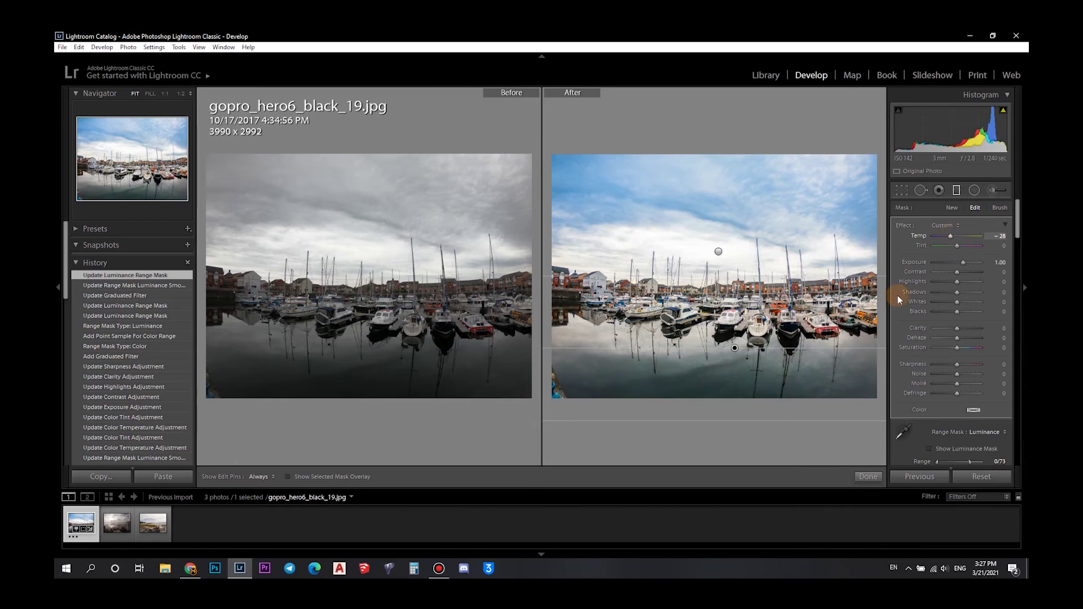
Move the water filter slightly further up, set its temperature to -35, and finish editing the filter.
{"action": "left_click", "coordinate": [734, 347]}
{"action": "left_click_drag", "start_coordinate": [733, 348], "coordinate": [732, 339]}
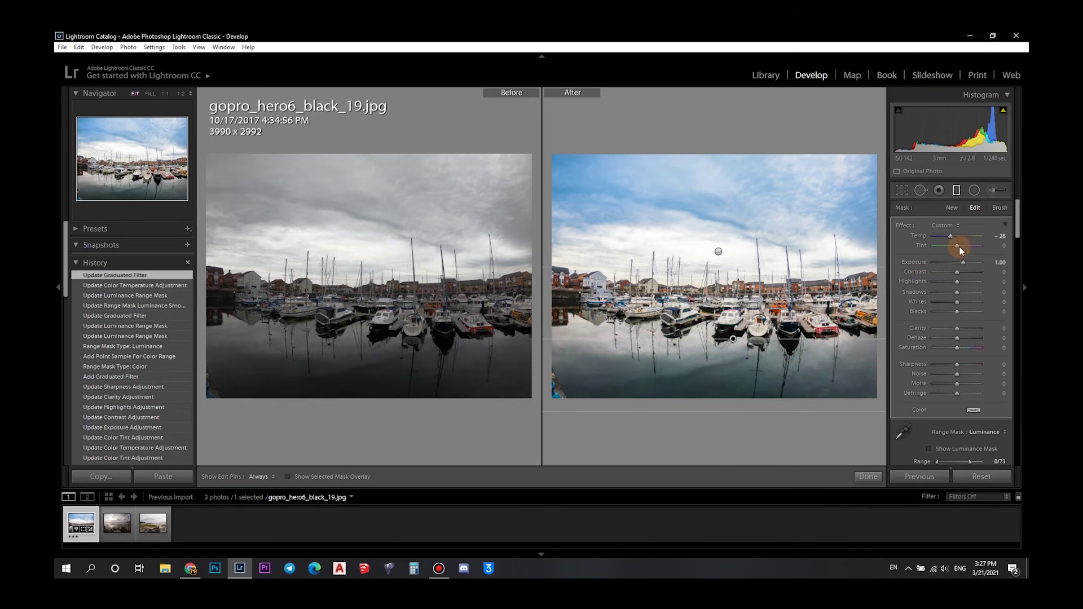
{"action": "mouse_move", "coordinate": [950, 236]}
{"action": "left_mouse_down"}
{"action": "mouse_move", "coordinate": [999, 236]}
{"action": "mouse_move", "coordinate": [890, 238]}
{"action": "mouse_move", "coordinate": [949, 239]}
{"action": "left_mouse_up"}
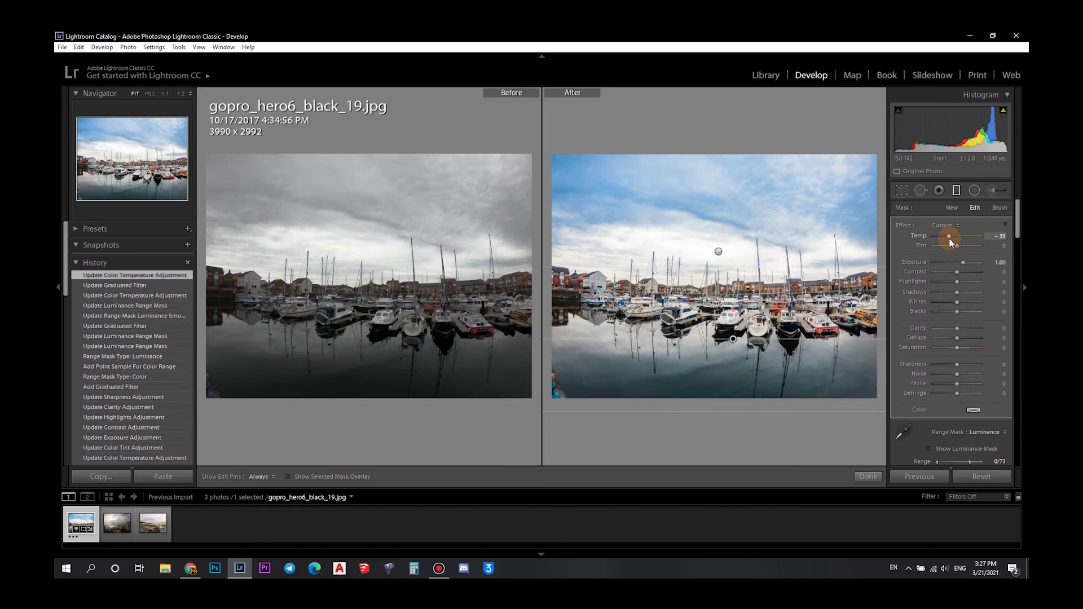
{"action": "left_click", "coordinate": [929, 449]}
{"action": "left_click", "coordinate": [867, 476]}
Set the global shadows to +10 and the exposure to +0.95, checking the effect on the boats at close range.
{"action": "left_click", "coordinate": [734, 300]}
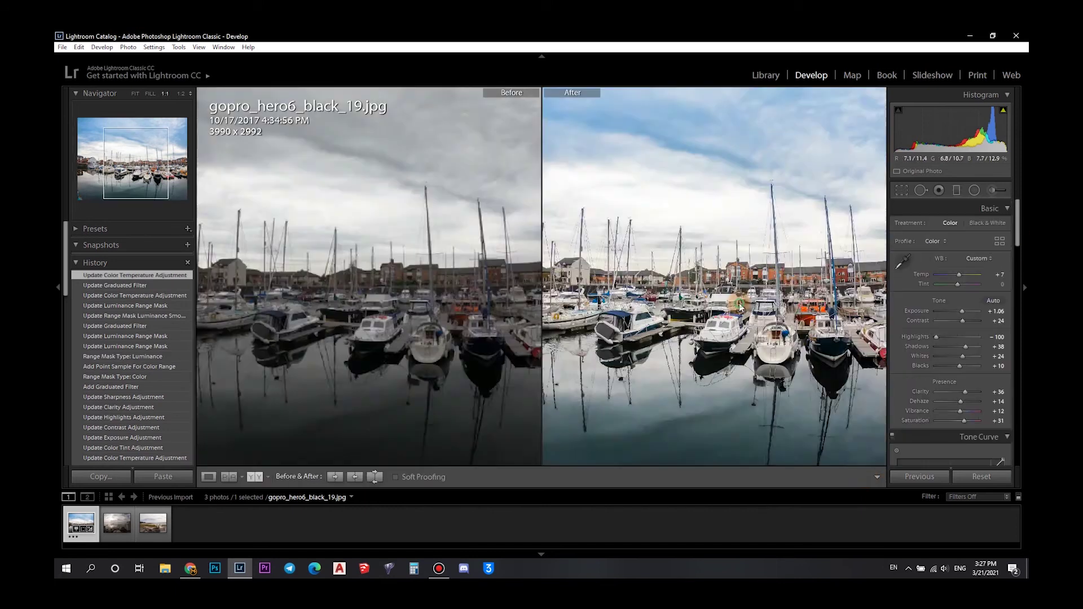
{"action": "left_click_drag", "start_coordinate": [775, 310], "coordinate": [861, 272]}
{"action": "left_click_drag", "start_coordinate": [966, 347], "coordinate": [959, 347]}
{"action": "left_click_drag", "start_coordinate": [832, 340], "coordinate": [712, 340]}
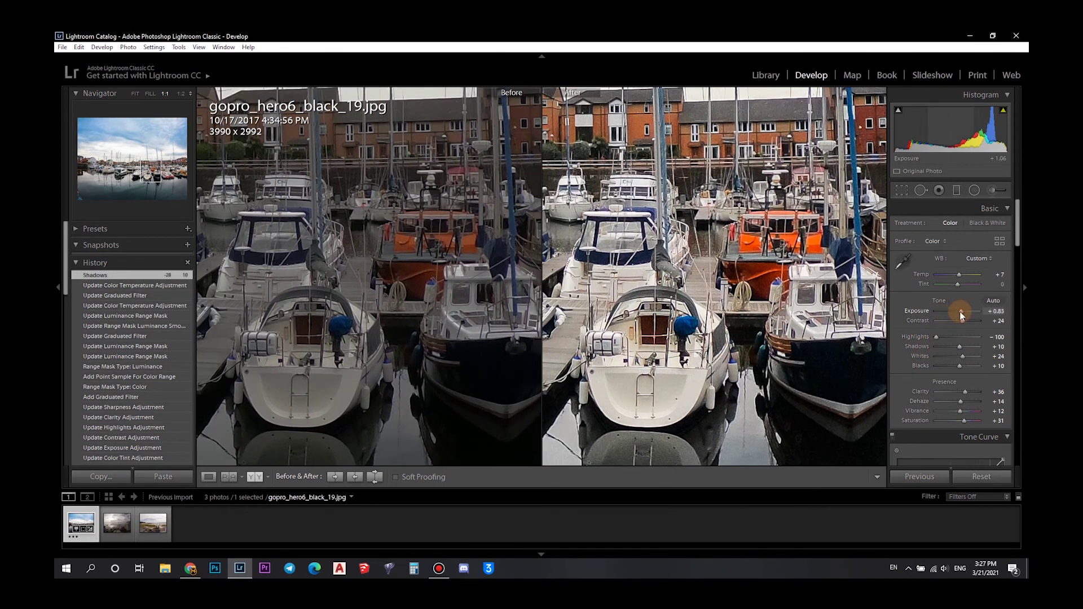
{"action": "left_click_drag", "start_coordinate": [962, 315], "coordinate": [961, 314]}
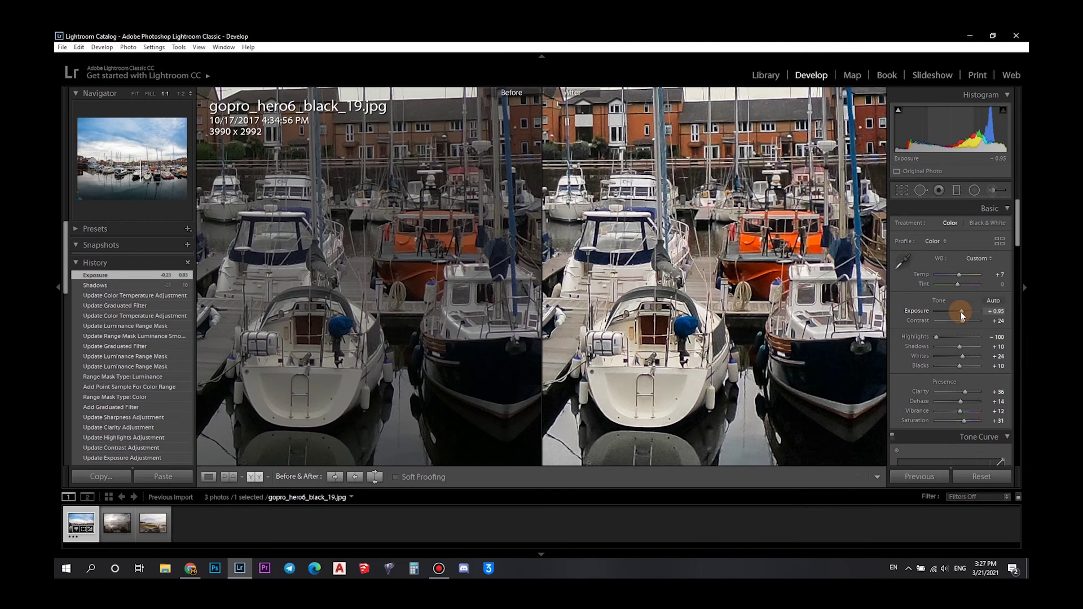
{"action": "left_click", "coordinate": [784, 338]}
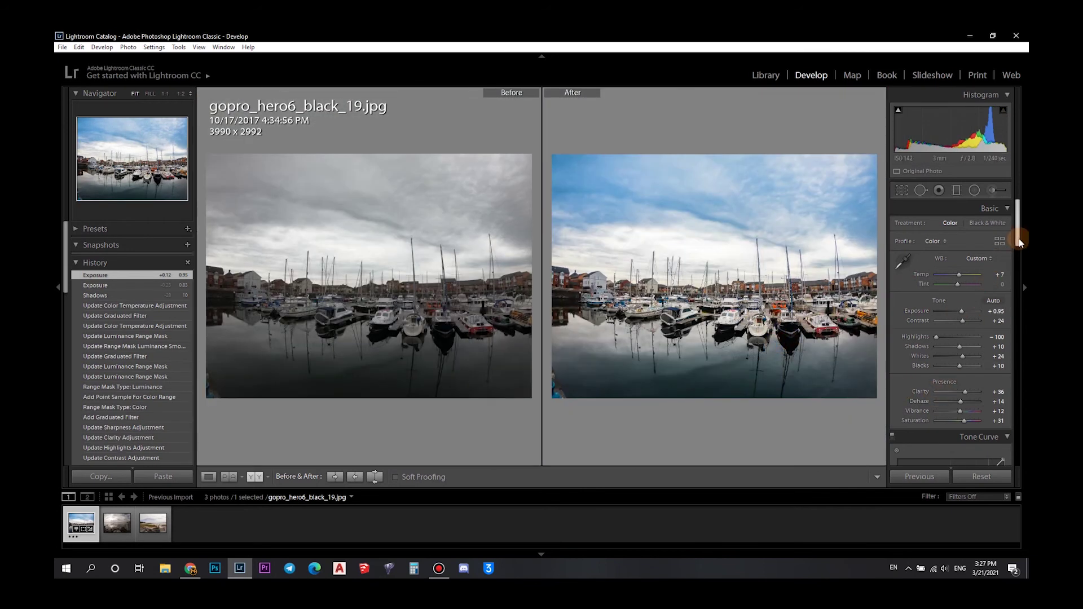
Shape the RGB point curve into a gentle S with a lifted black point, raised highlights and lowered shadows.
{"action": "scroll", "coordinate": [1018, 238], "scroll_direction": "down", "scroll_amount": 3}
{"action": "left_click_drag", "start_coordinate": [897, 377], "coordinate": [882, 363]}
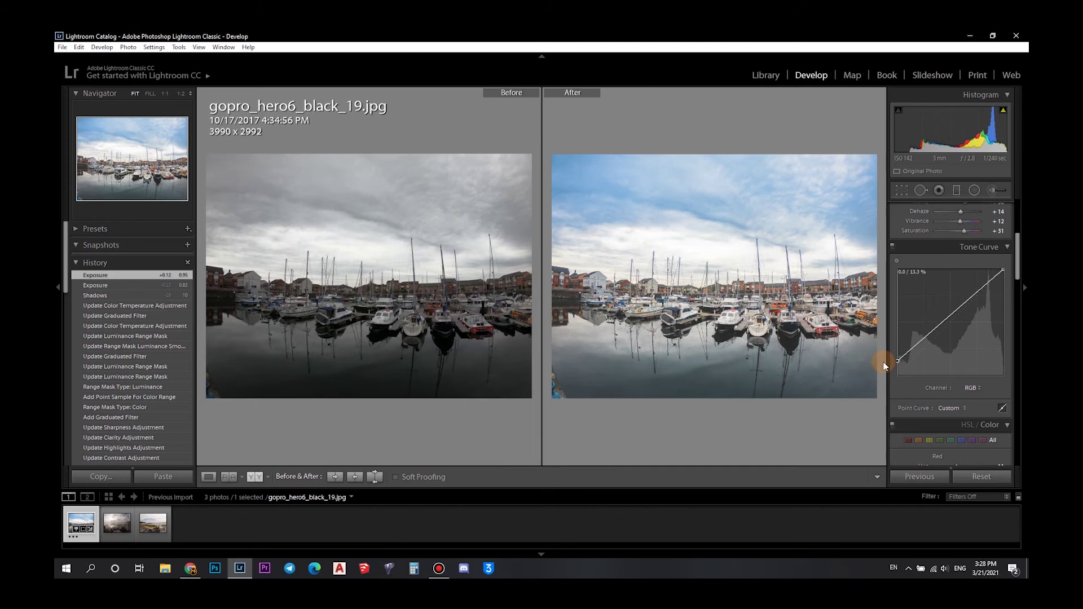
{"action": "left_click", "coordinate": [969, 295]}
{"action": "left_click_drag", "start_coordinate": [924, 330], "coordinate": [894, 362]}
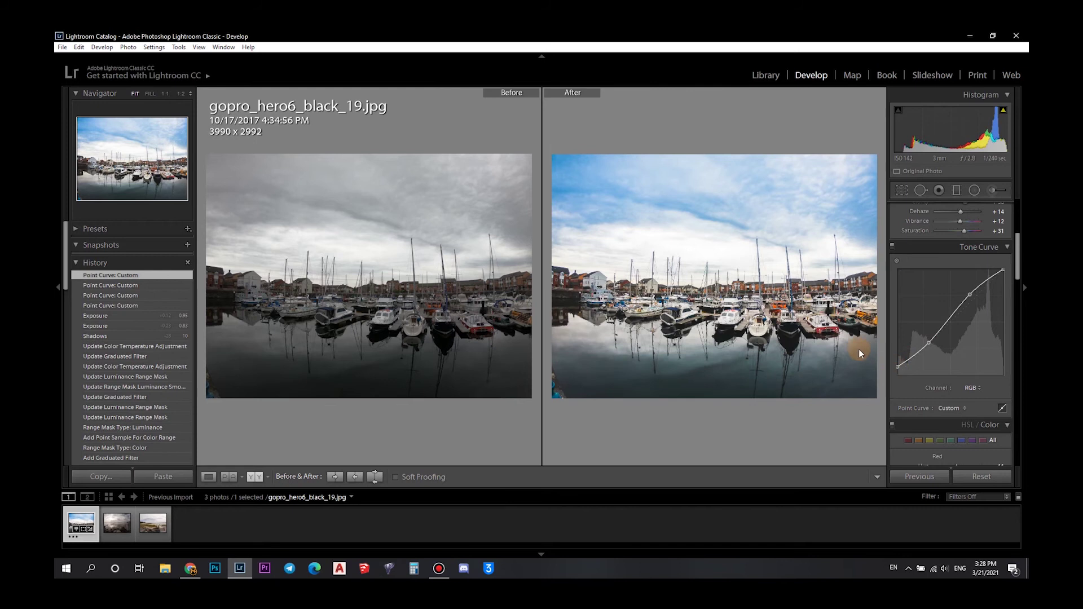
{"action": "left_click_drag", "start_coordinate": [972, 296], "coordinate": [1017, 302]}
Split-tone the photo with highlights at hue 210 and saturation 7, and shadows at hue 69 and saturation 7.
{"action": "left_click_drag", "start_coordinate": [1018, 321], "coordinate": [1020, 367]}
{"action": "left_click", "coordinate": [949, 366]}
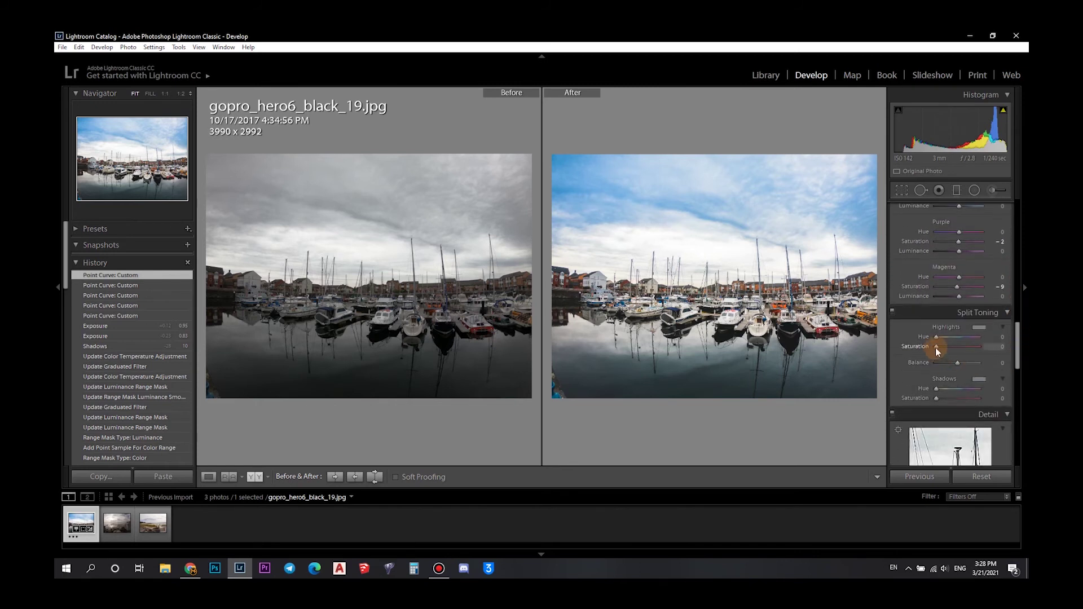
{"action": "left_click_drag", "start_coordinate": [940, 347], "coordinate": [941, 346]}
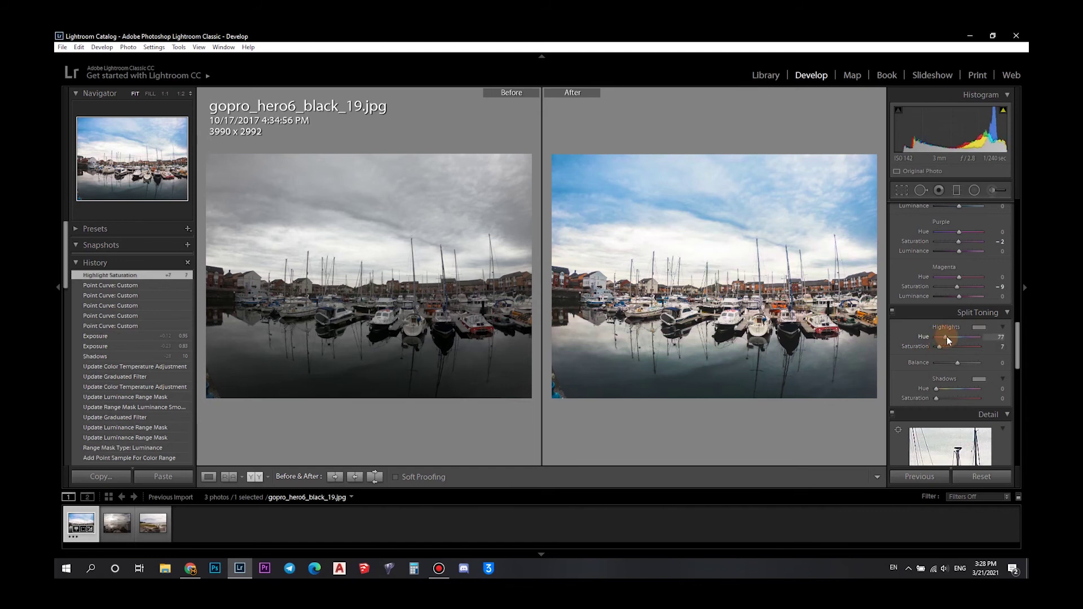
{"action": "left_click", "coordinate": [955, 337]}
{"action": "left_click_drag", "start_coordinate": [962, 336], "coordinate": [962, 336]}
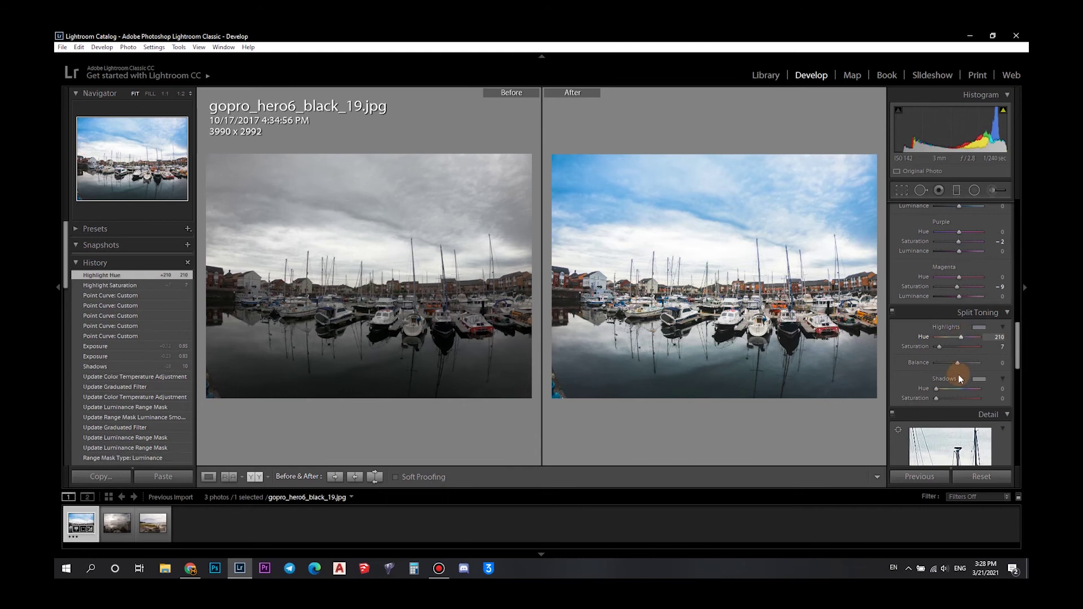
{"action": "left_click_drag", "start_coordinate": [936, 398], "coordinate": [945, 388]}
{"action": "left_click_drag", "start_coordinate": [1018, 338], "coordinate": [1018, 439]}
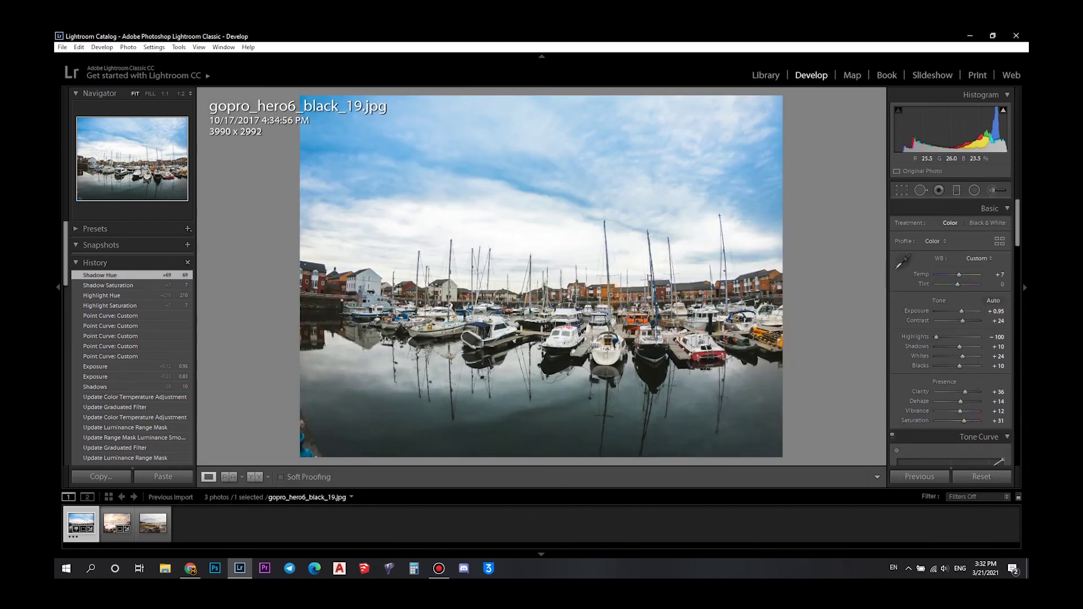
Start exporting the harbour photo and choose the Desktop's "New folder" as the export destination.
{"action": "right_click", "coordinate": [606, 277]}
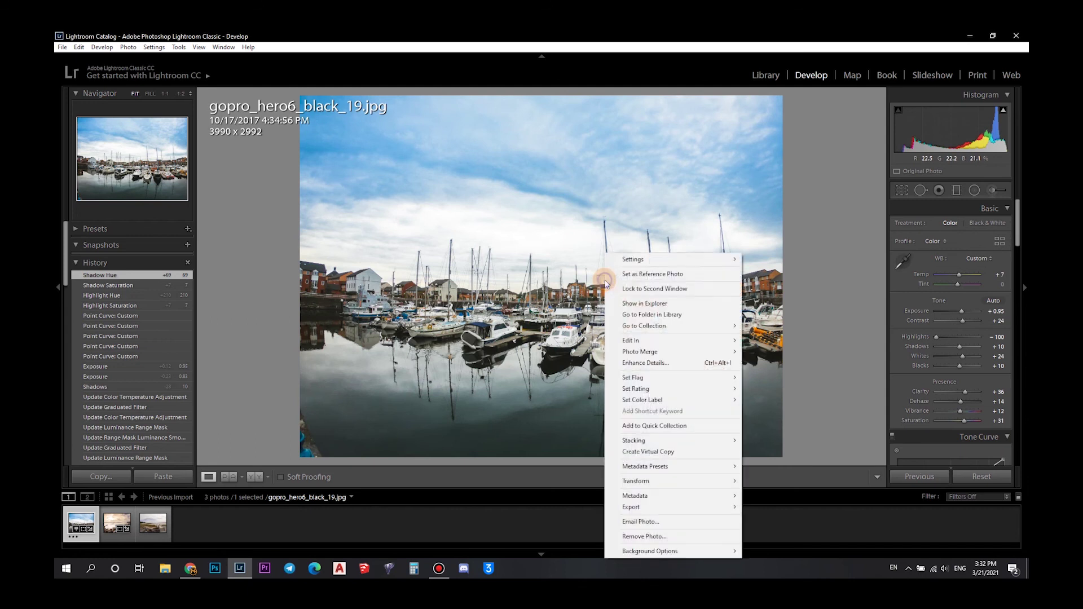
{"action": "mouse_move", "coordinate": [662, 501]}
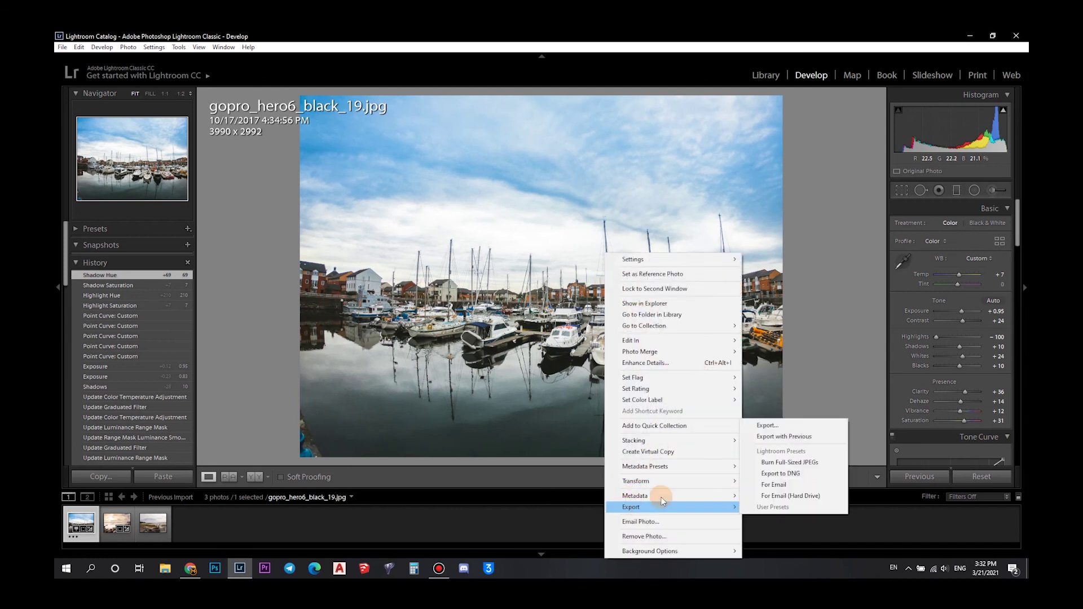
{"action": "left_click", "coordinate": [767, 426]}
{"action": "left_click", "coordinate": [750, 258]}
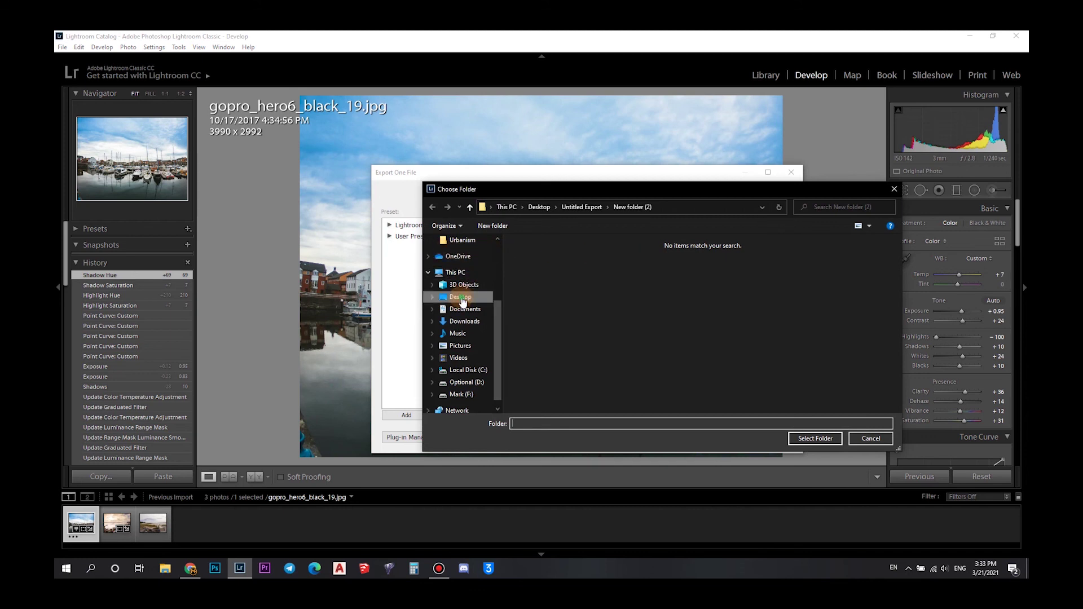
{"action": "left_click", "coordinate": [463, 297]}
{"action": "left_click_drag", "start_coordinate": [900, 265], "coordinate": [897, 316]}
{"action": "double_click", "coordinate": [790, 310]}
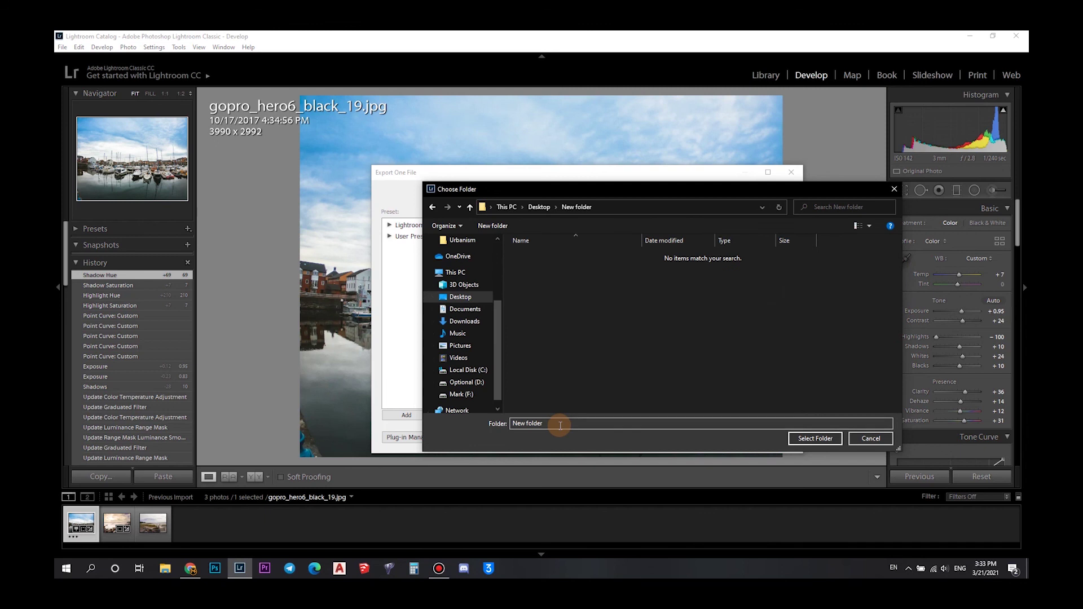
{"action": "left_click", "coordinate": [814, 438]}
Look through the remaining export settings and export the photo, using a unique name to avoid the file collision.
{"action": "left_click_drag", "start_coordinate": [788, 282], "coordinate": [795, 384]}
{"action": "left_click", "coordinate": [731, 438]}
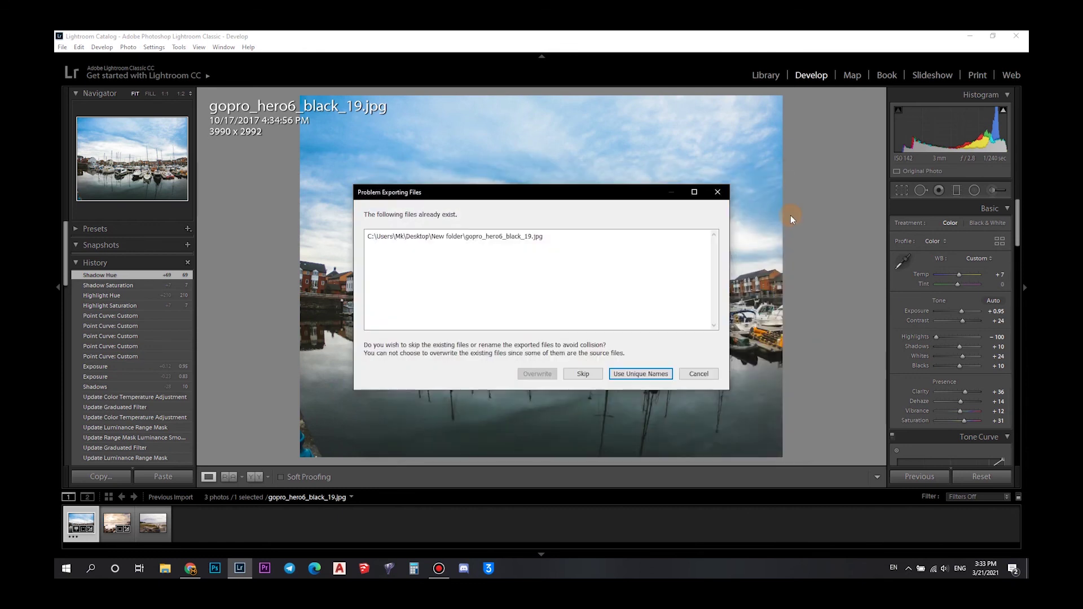
{"action": "left_click", "coordinate": [618, 375]}
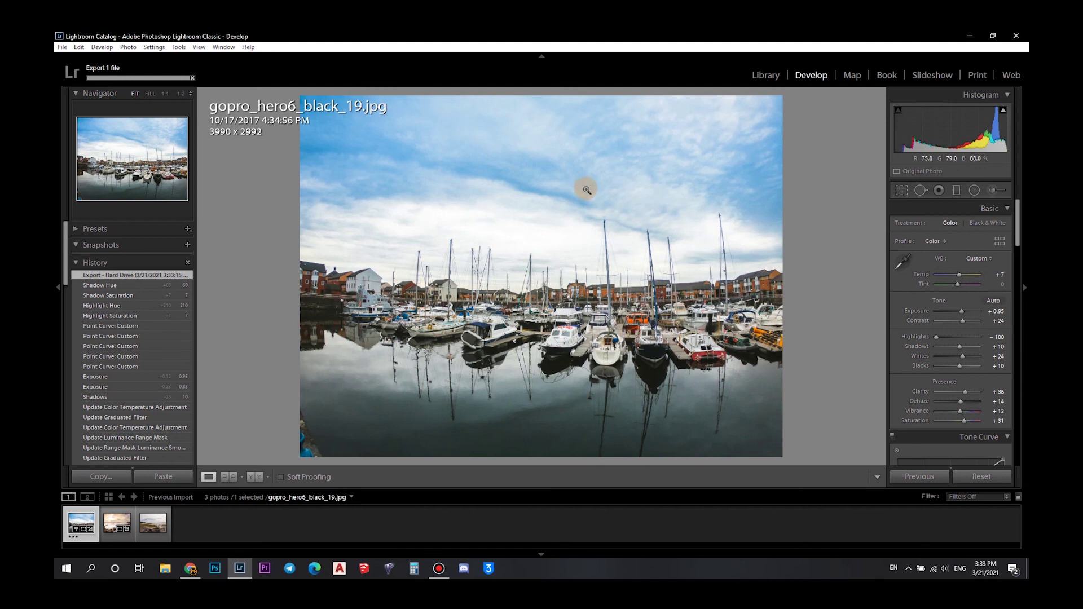
Open the original gopro_hero6_black_19 from the desktop's "New folder" in Photos and compare it with the exported gopro_hero6_black_19-2.
{"action": "left_click", "coordinate": [971, 36]}
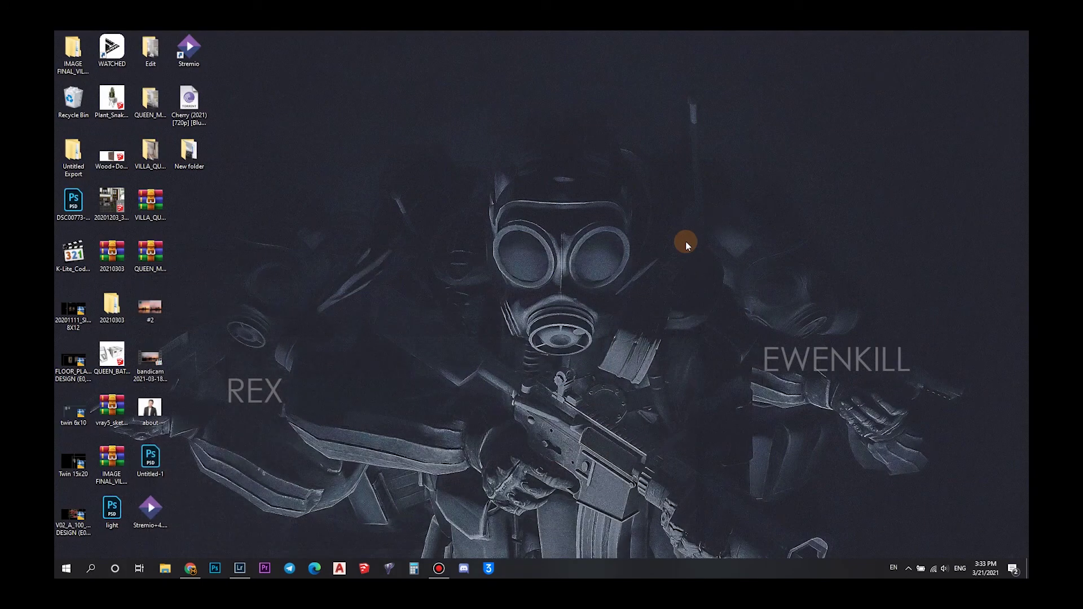
{"action": "double_click", "coordinate": [190, 153]}
{"action": "left_click", "coordinate": [537, 148]}
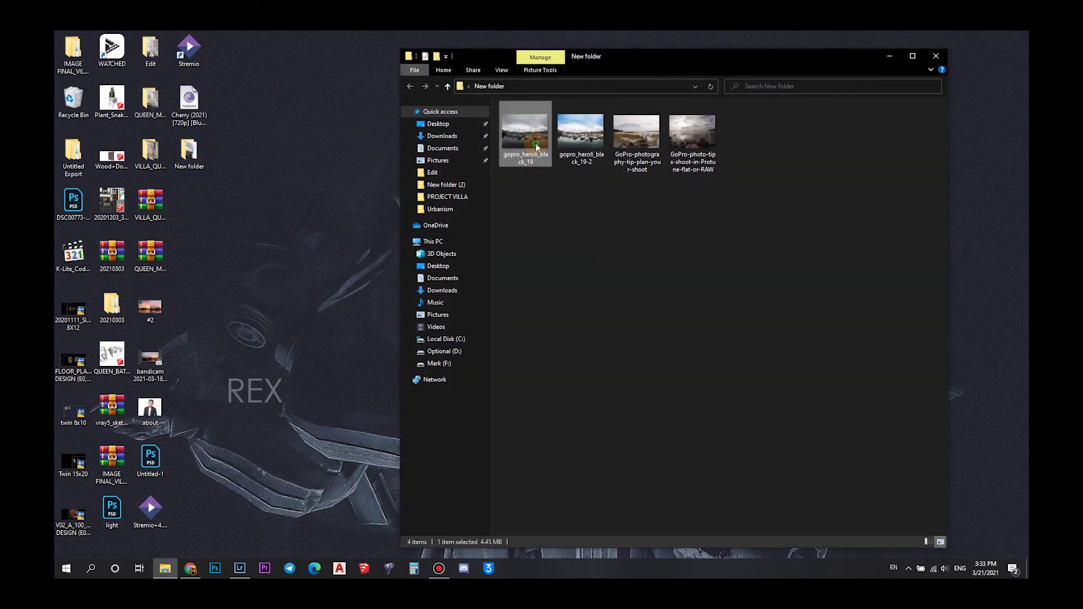
{"action": "double_click", "coordinate": [536, 148]}
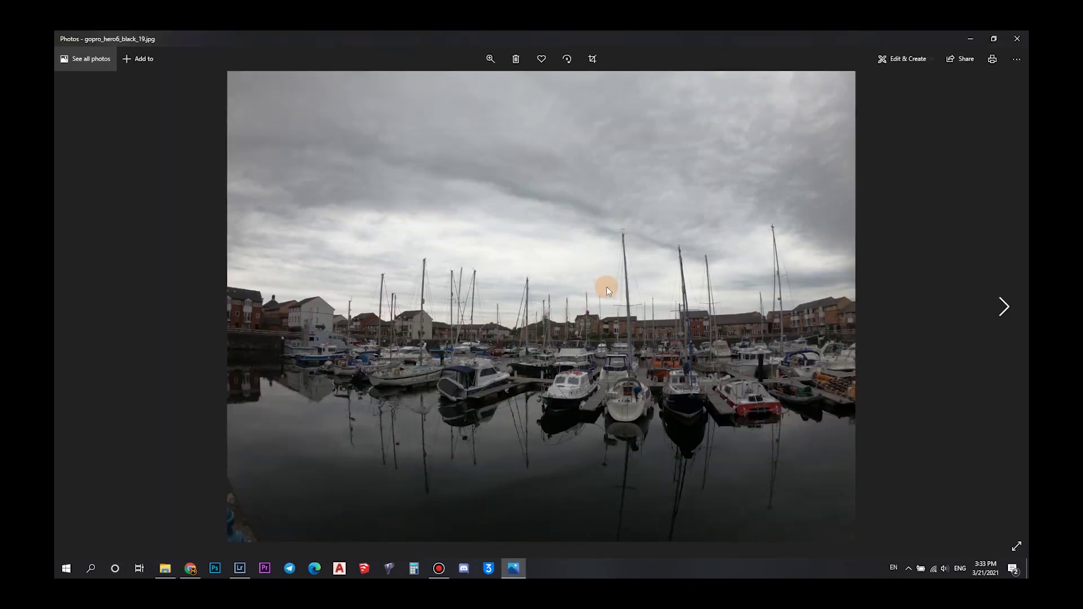
{"action": "left_click", "coordinate": [1003, 306]}
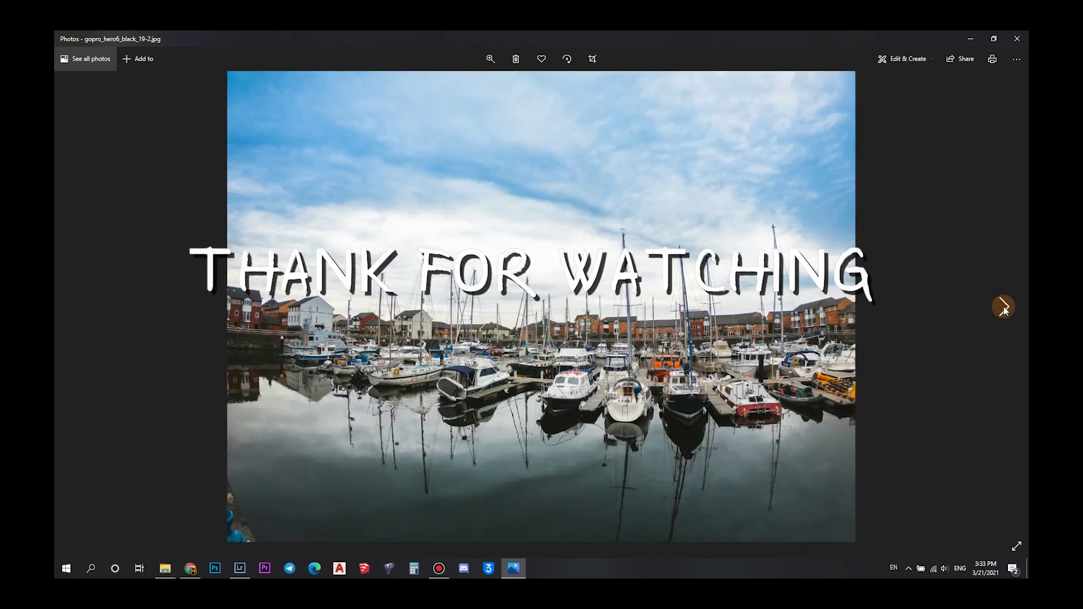